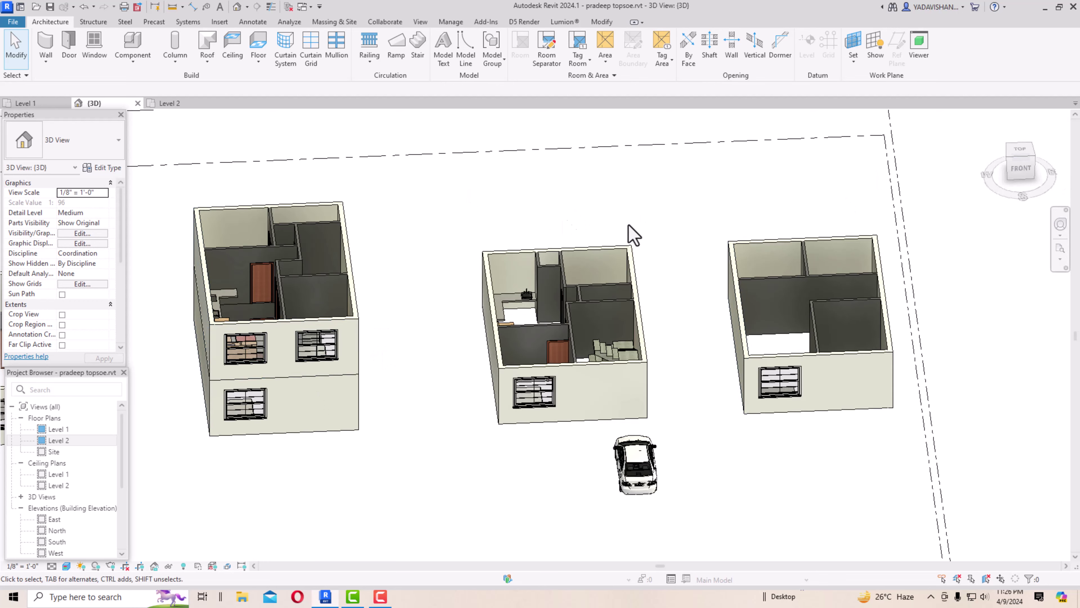
pyautogui.moveTo(1024, 172); pyautogui.dragTo(1036, 171)
pyautogui.click(1037, 170)
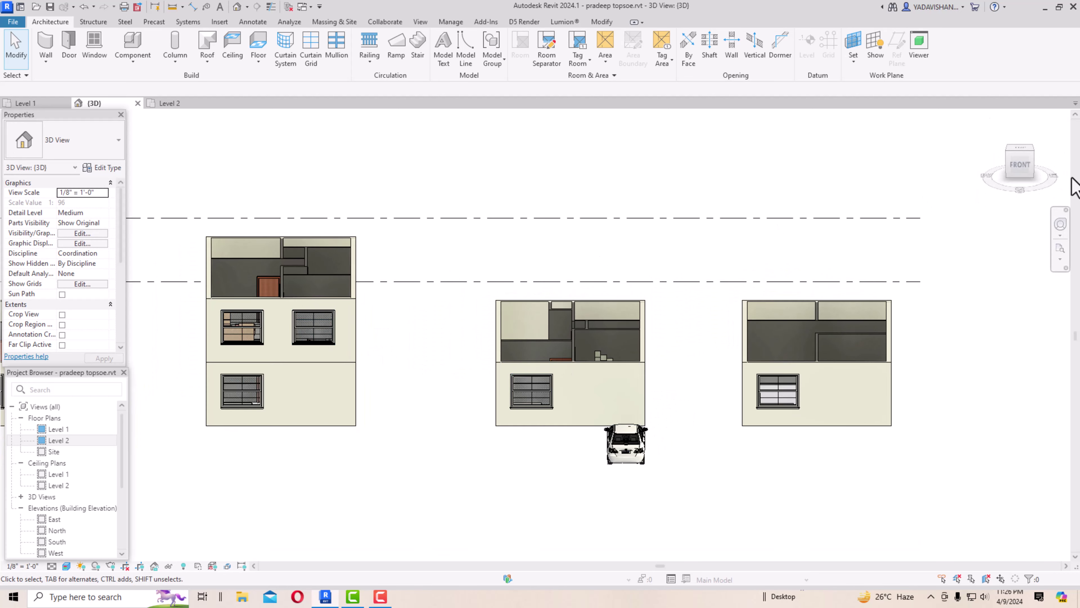
pyautogui.moveTo(1031, 170); pyautogui.dragTo(1052, 169)
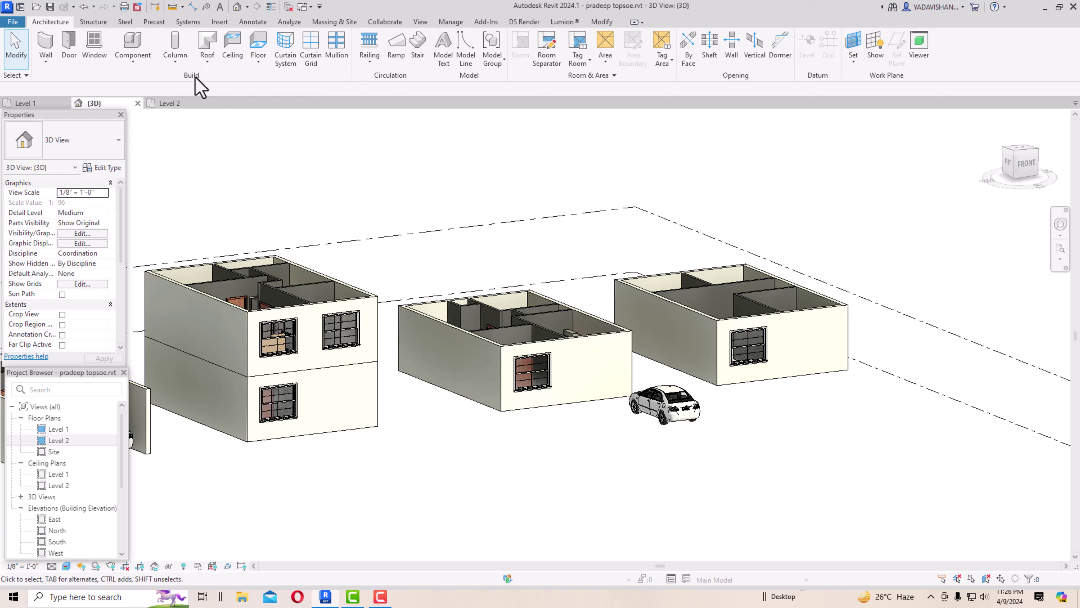
pyautogui.click(208, 65)
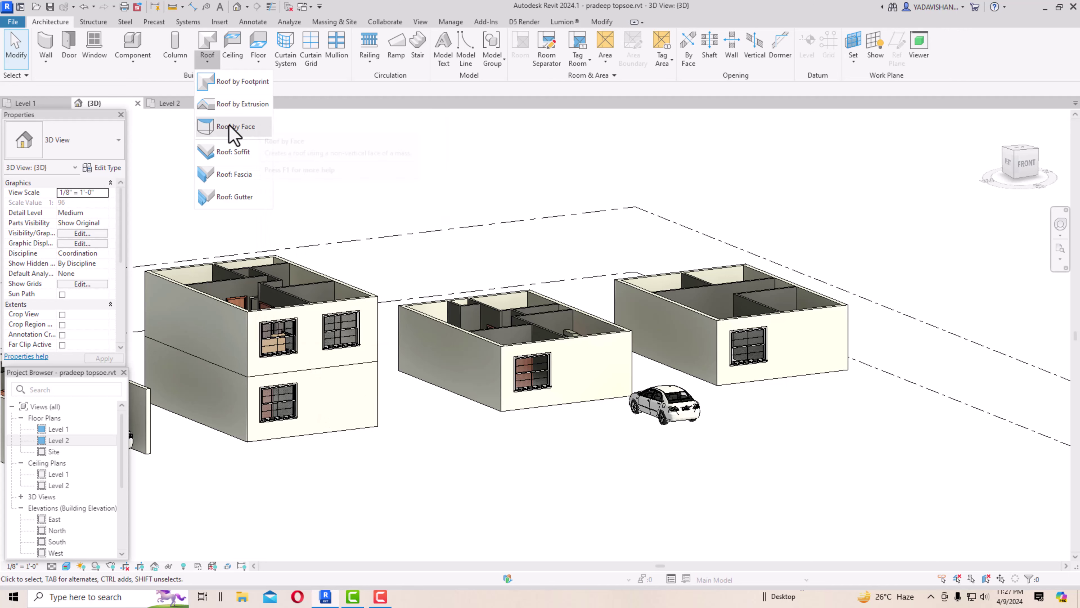
pyautogui.click(158, 139)
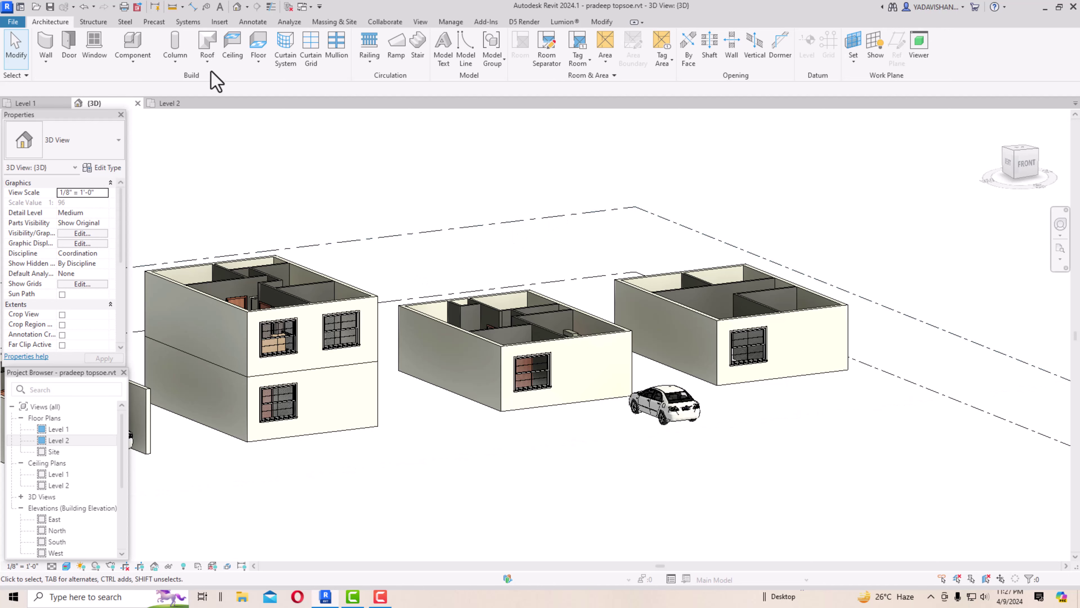
# Step: Start a Roof by Extrusion on the front wall face of the two-storey building, referenced to Level 2 with 0' 0" offset
pyautogui.click(207, 60)
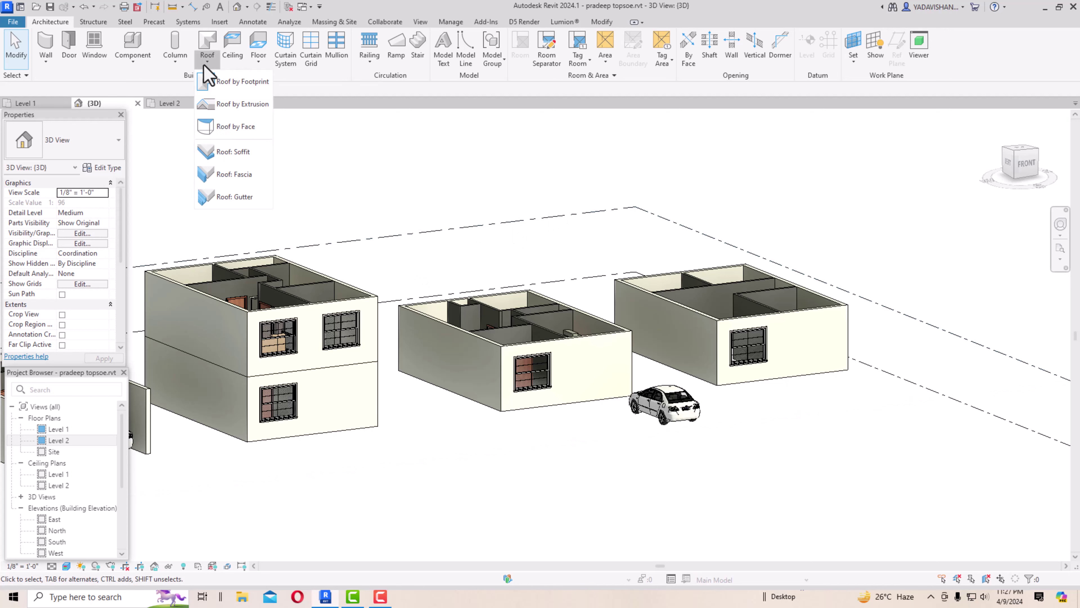
pyautogui.click(230, 105)
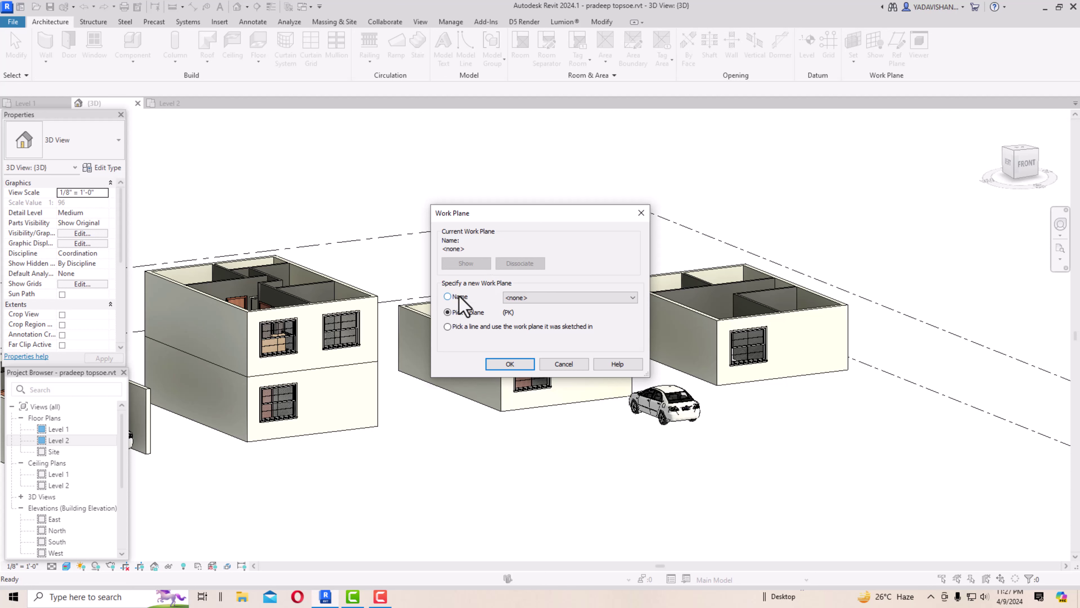
pyautogui.click(448, 296)
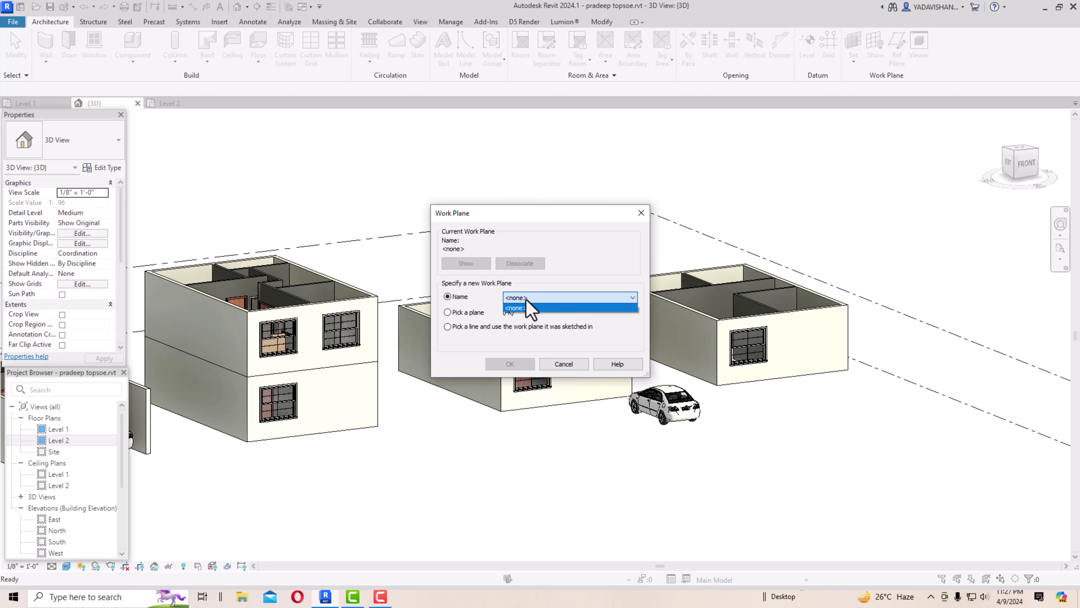
pyautogui.click(453, 312)
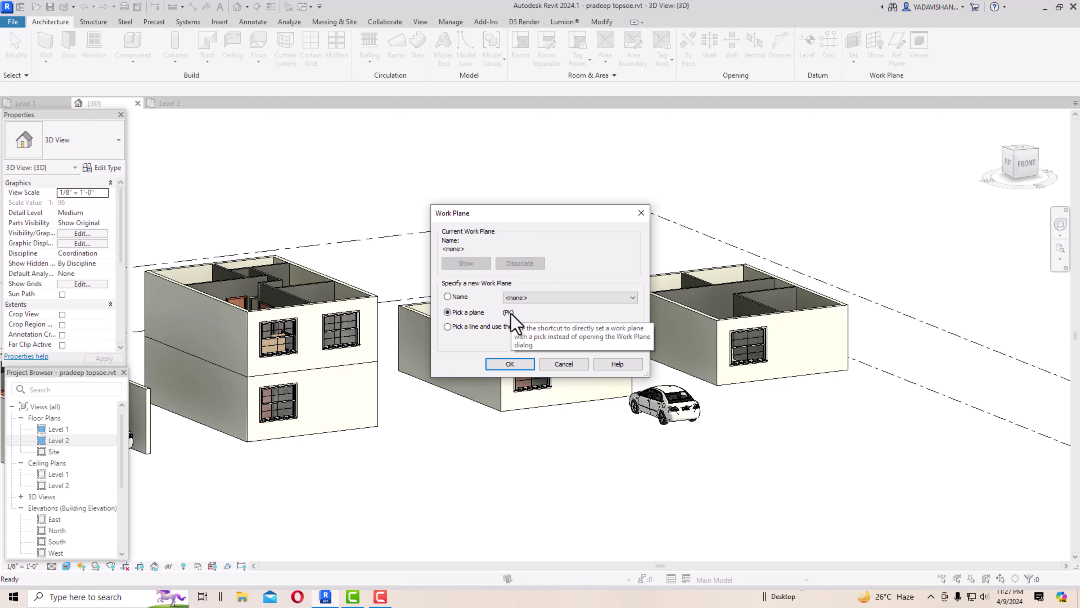
pyautogui.click(510, 364)
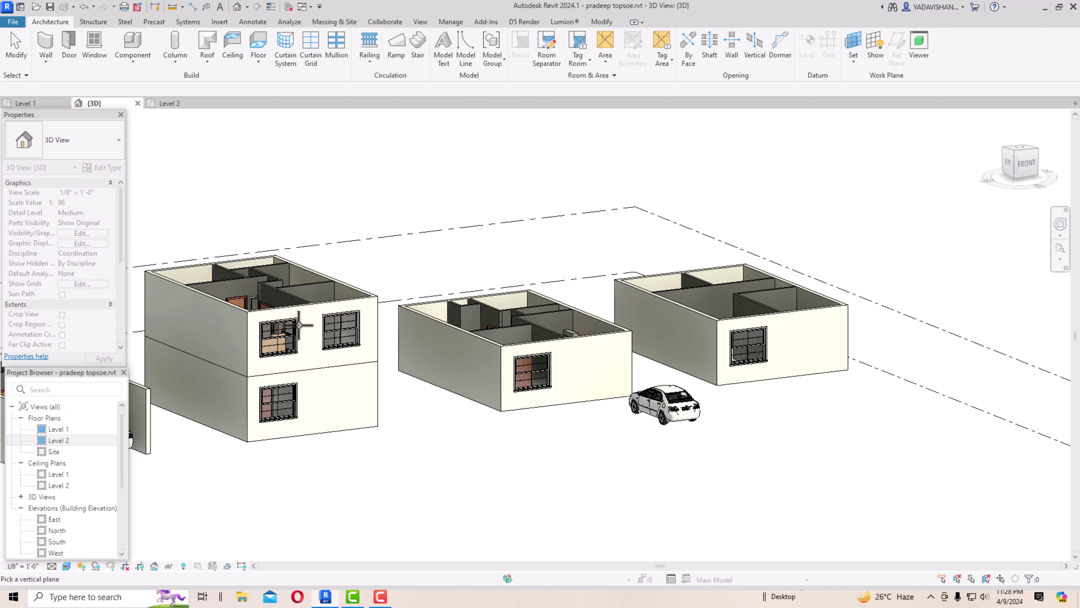
pyautogui.click(325, 306)
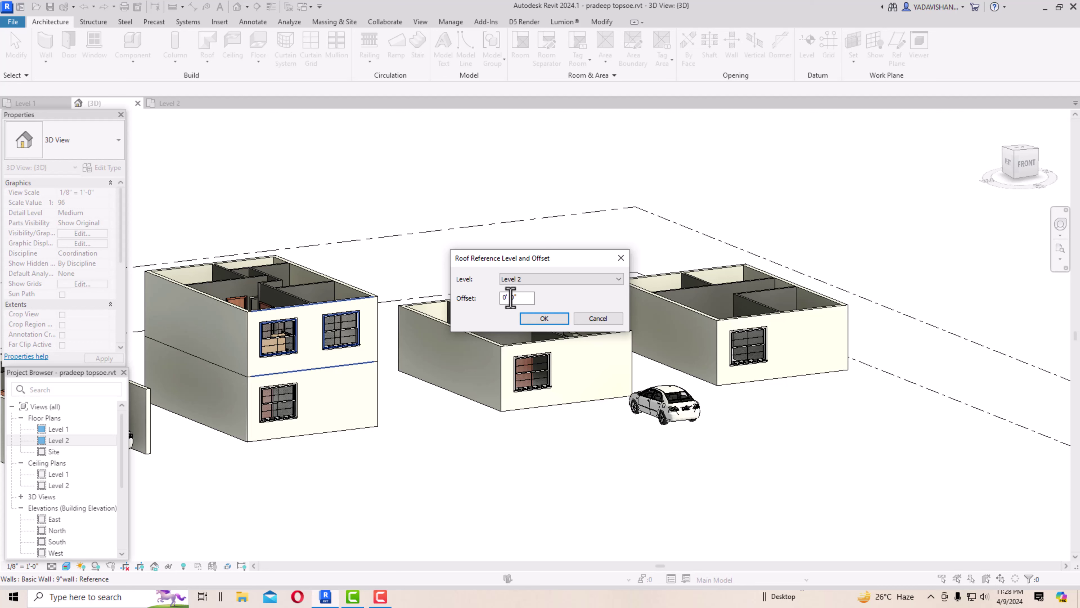
pyautogui.click(544, 318)
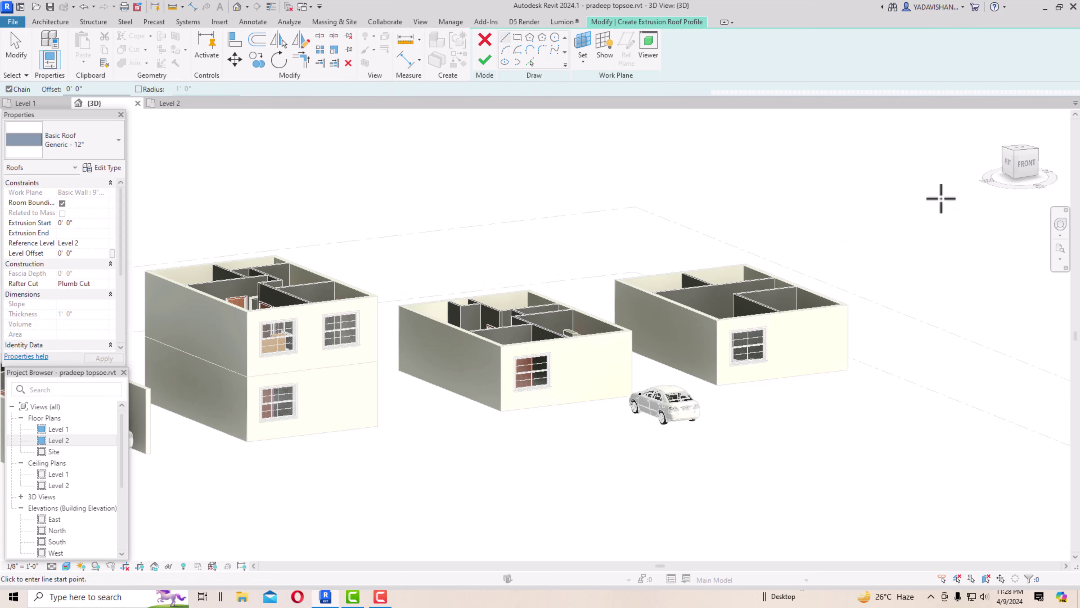
# Step: Sketch a wavy roof profile of two connected arcs just above the two-storey building, overhanging both side walls, the second arc's radius about 37' 6"
pyautogui.click(1025, 167)
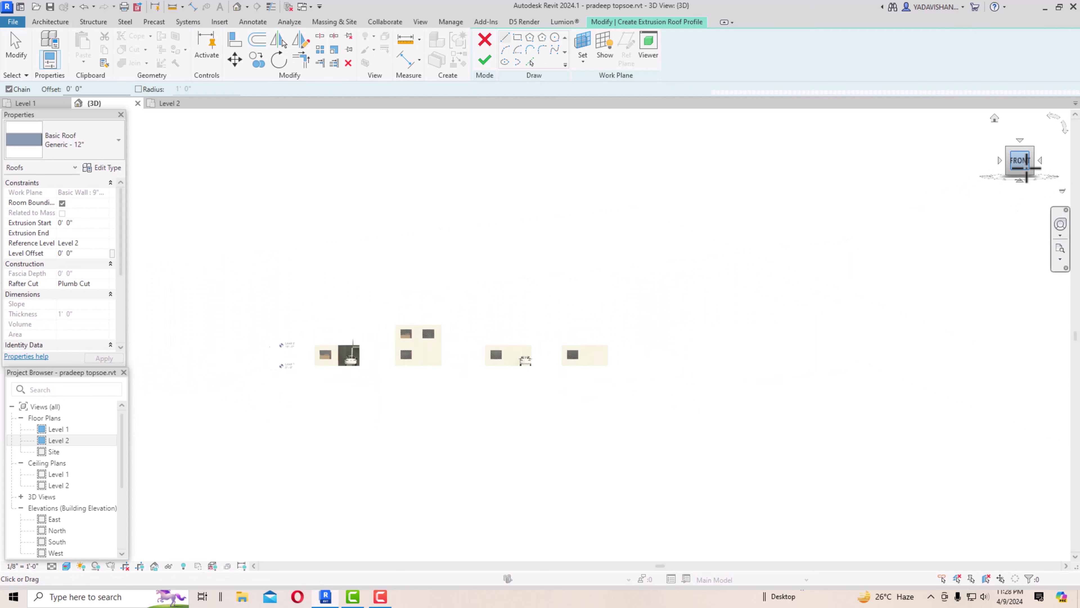
pyautogui.scroll(5, 505, 303)
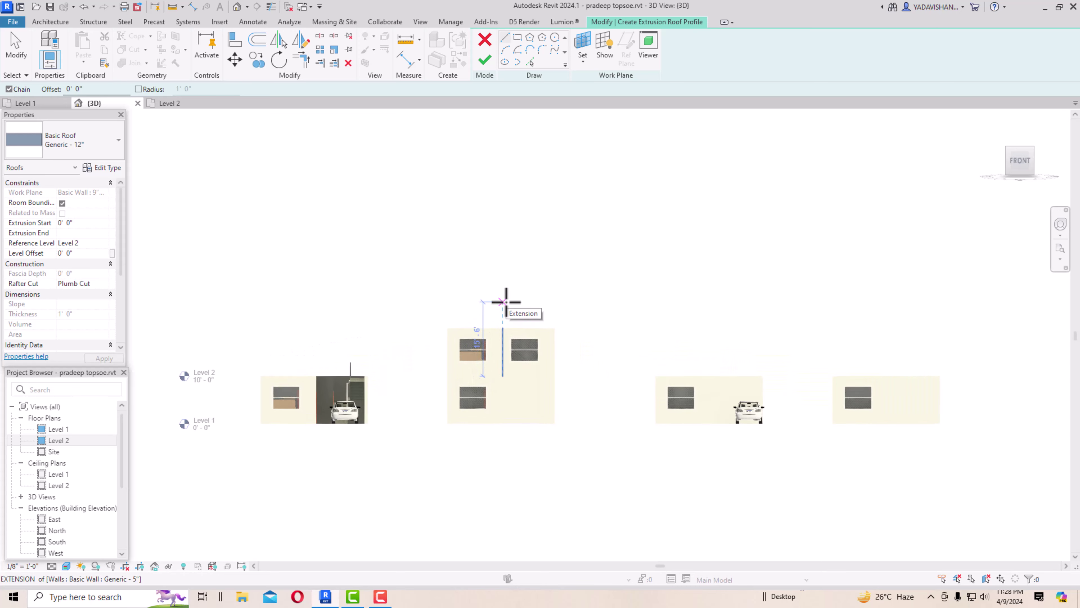
pyautogui.scroll(3, 503, 301)
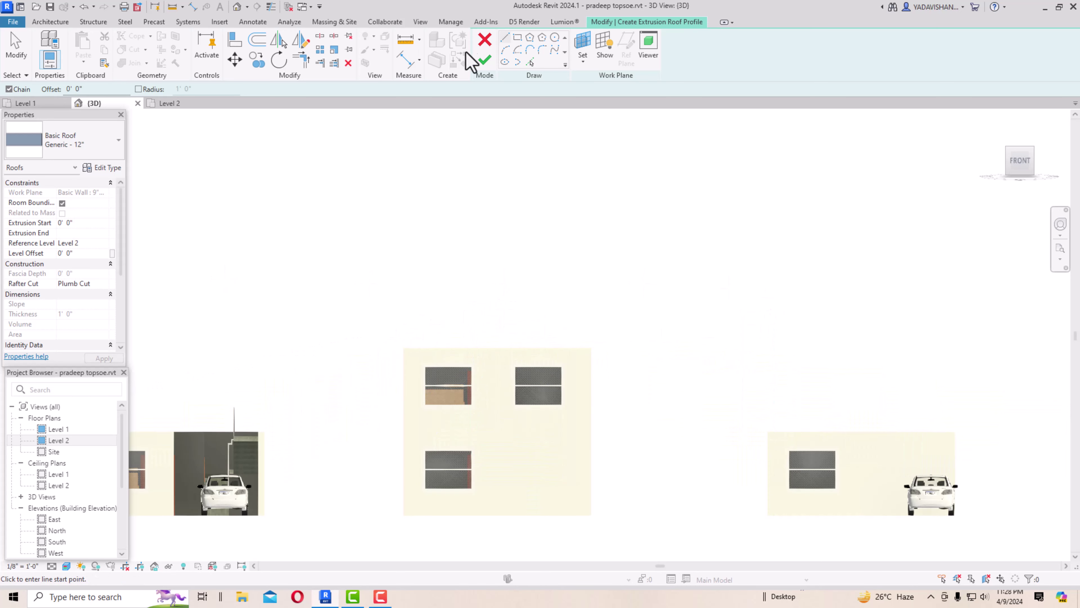
pyautogui.click(505, 50)
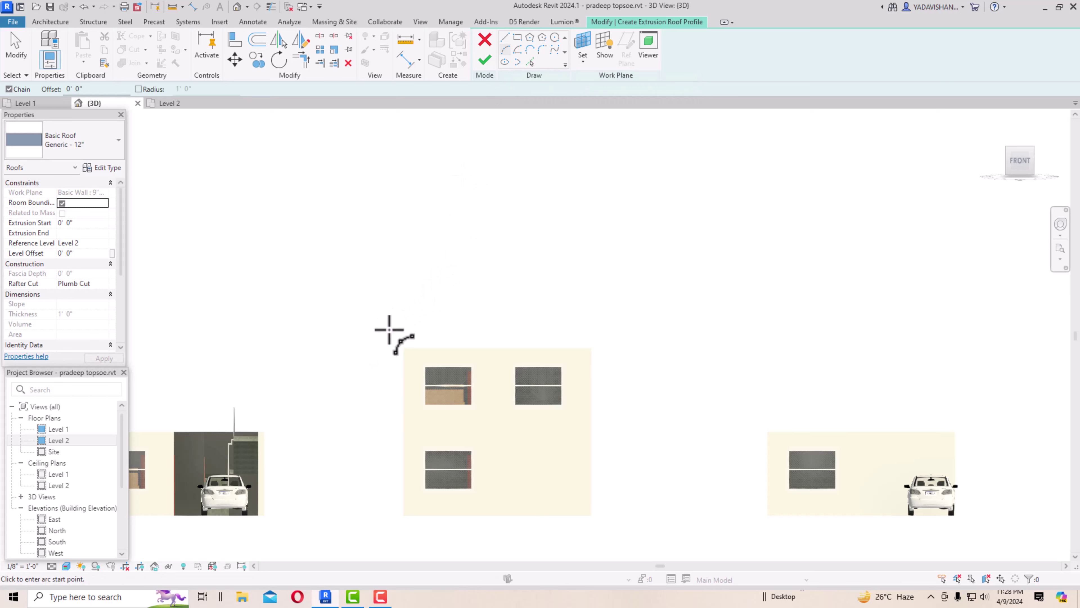
pyautogui.click(380, 337)
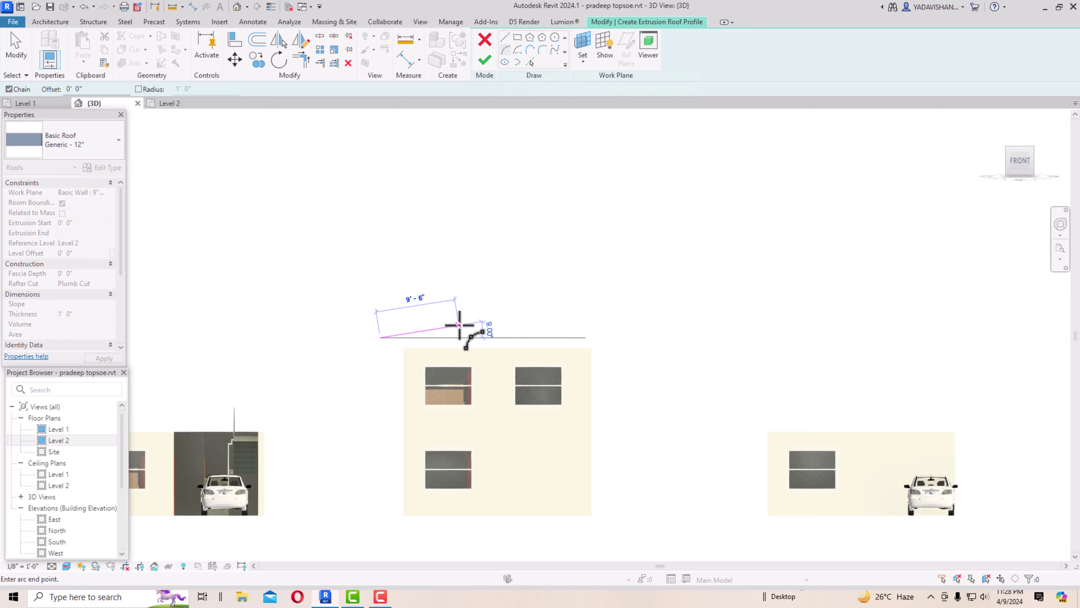
pyautogui.click(489, 326)
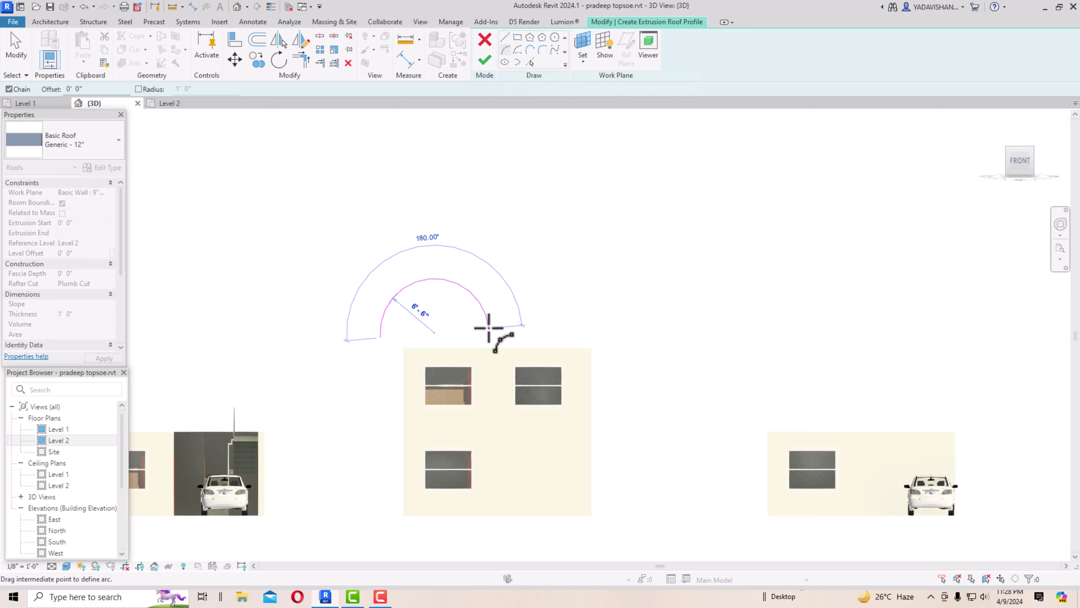
pyautogui.click(451, 321)
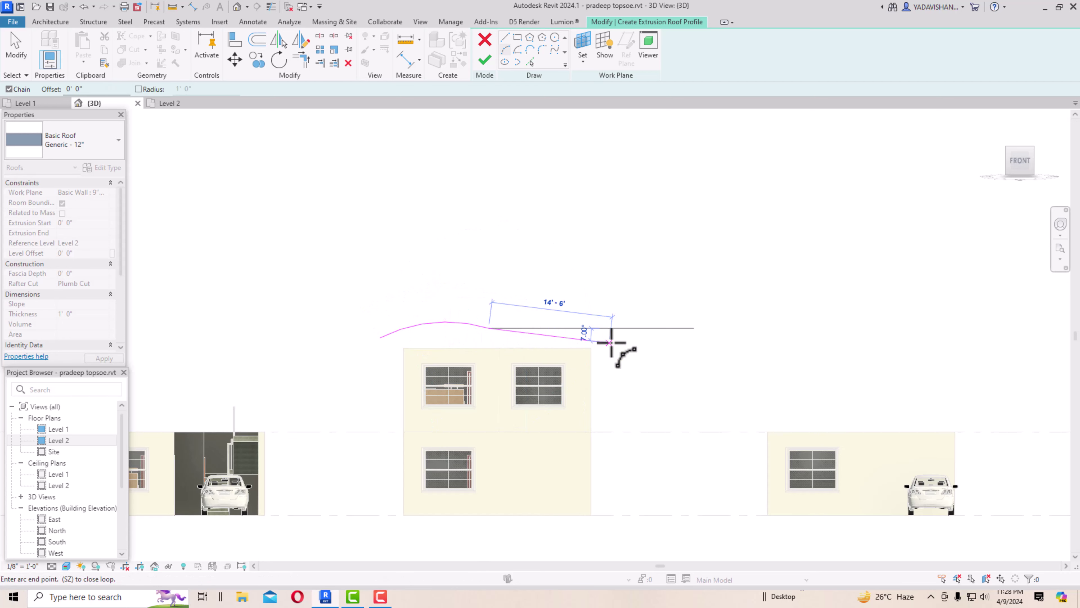
pyautogui.click(529, 337)
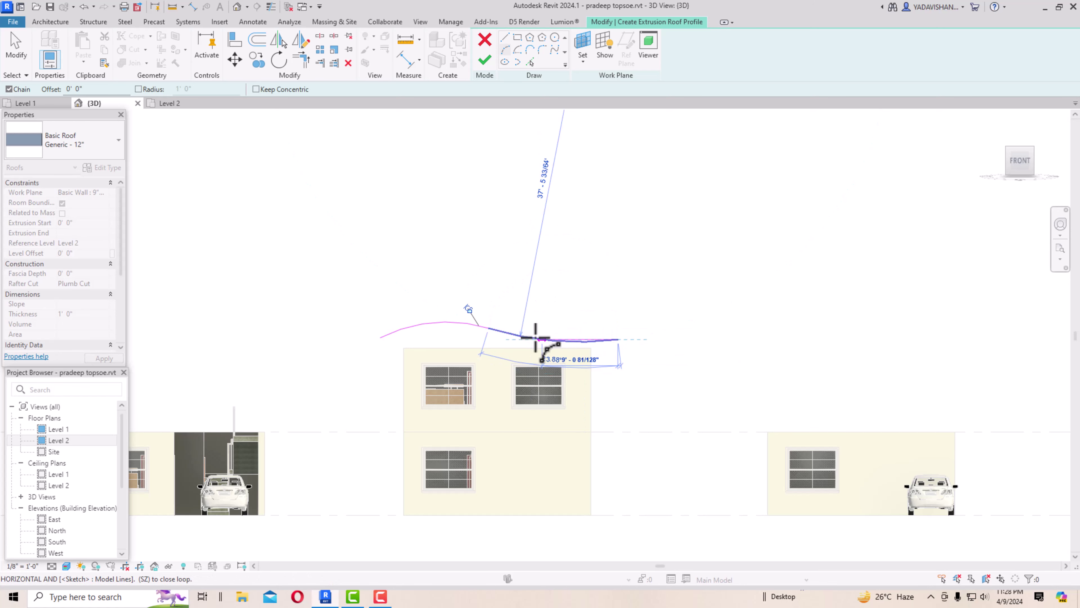
pyautogui.press('Escape')
pyautogui.press('Escape')
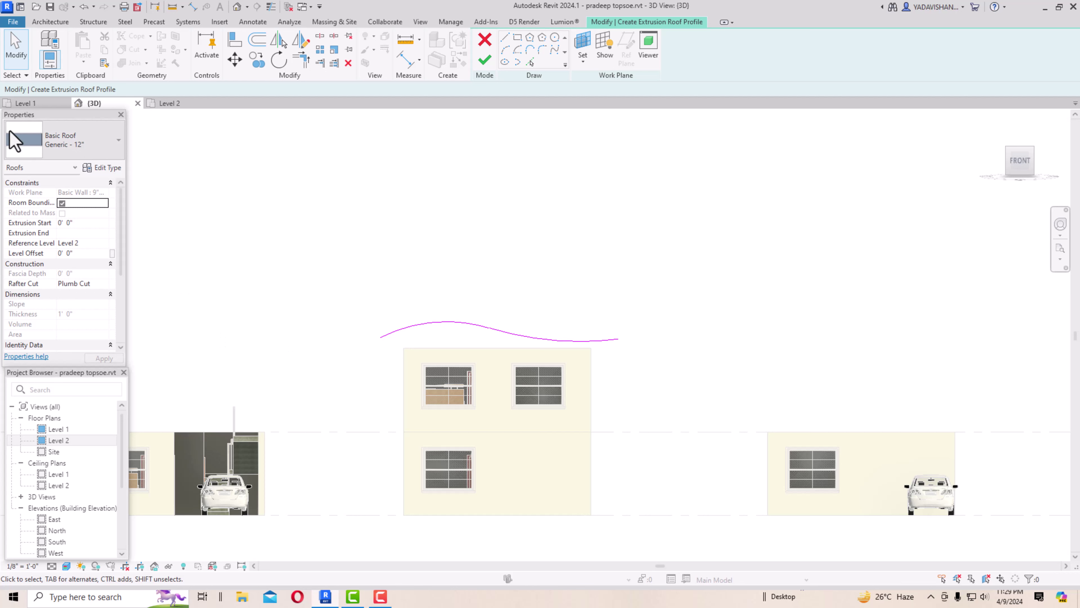
# Step: Switch the roof type to Generic - 9" and duplicate it as 4"roof
pyautogui.click(80, 153)
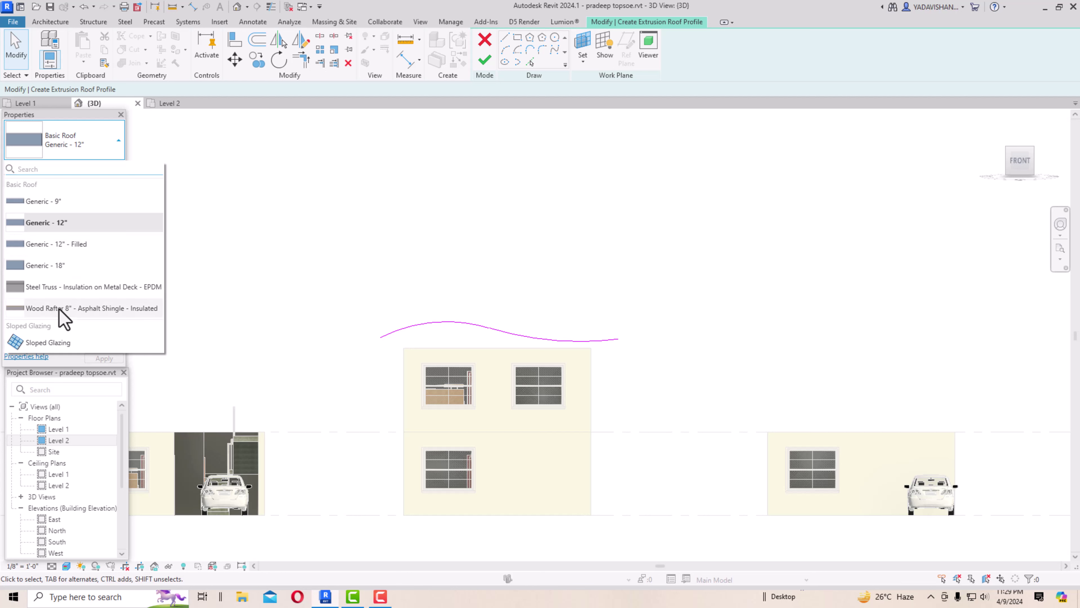
pyautogui.click(49, 201)
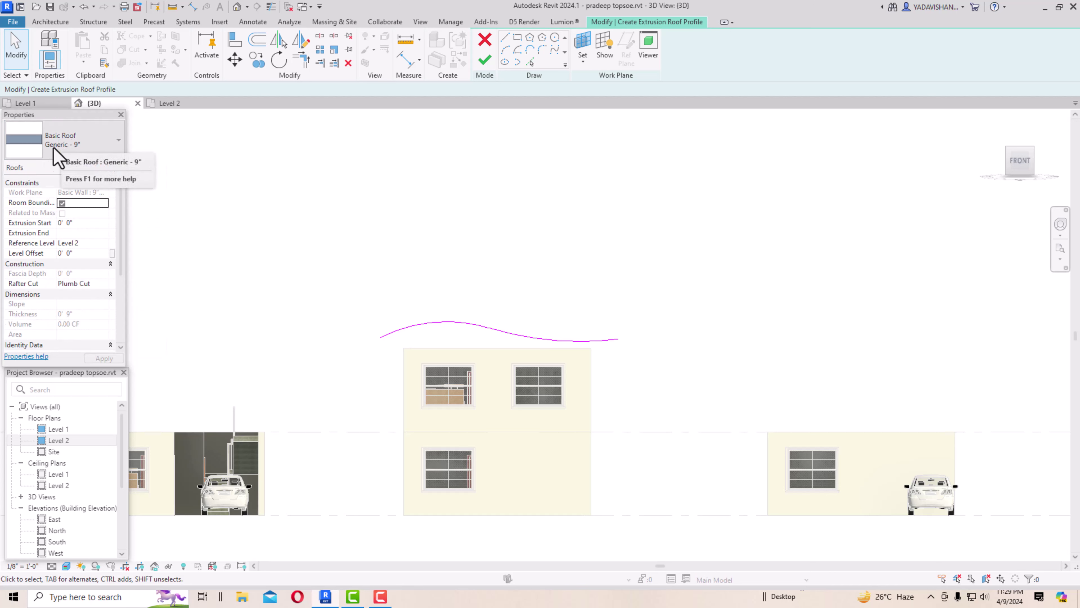
pyautogui.click(106, 169)
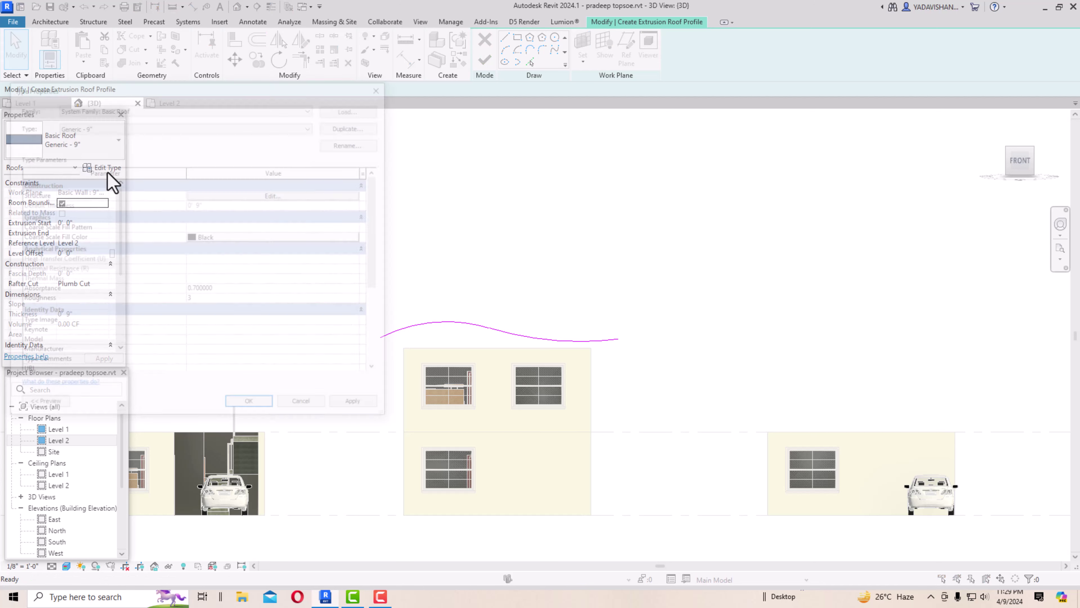
pyautogui.click(354, 126)
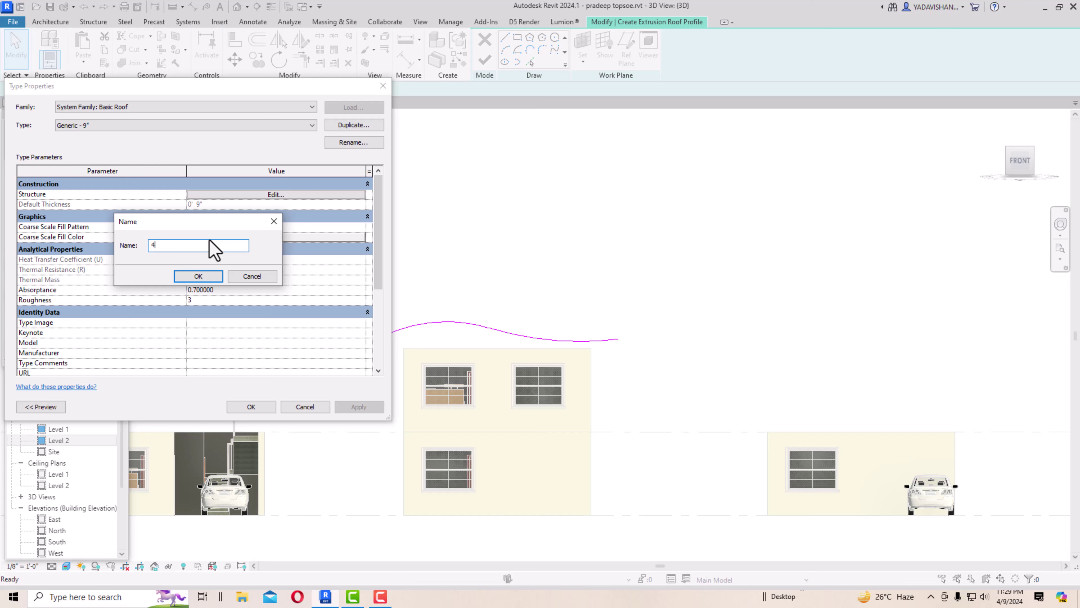
pyautogui.click(198, 276)
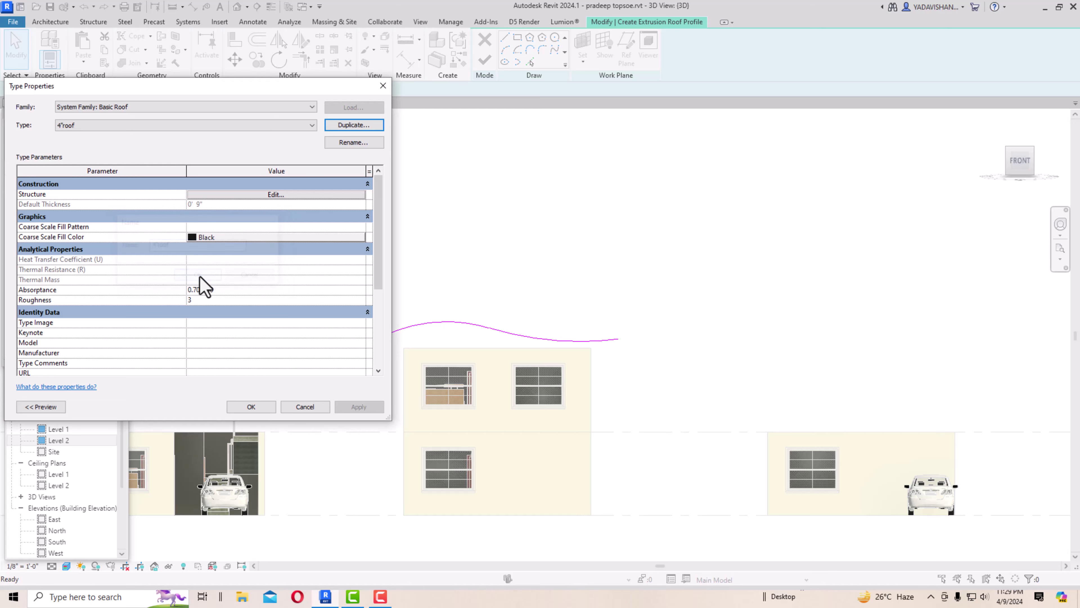
# Step: Set the roof's structure layer thickness to 4" and create a new material for that layer
pyautogui.click(253, 195)
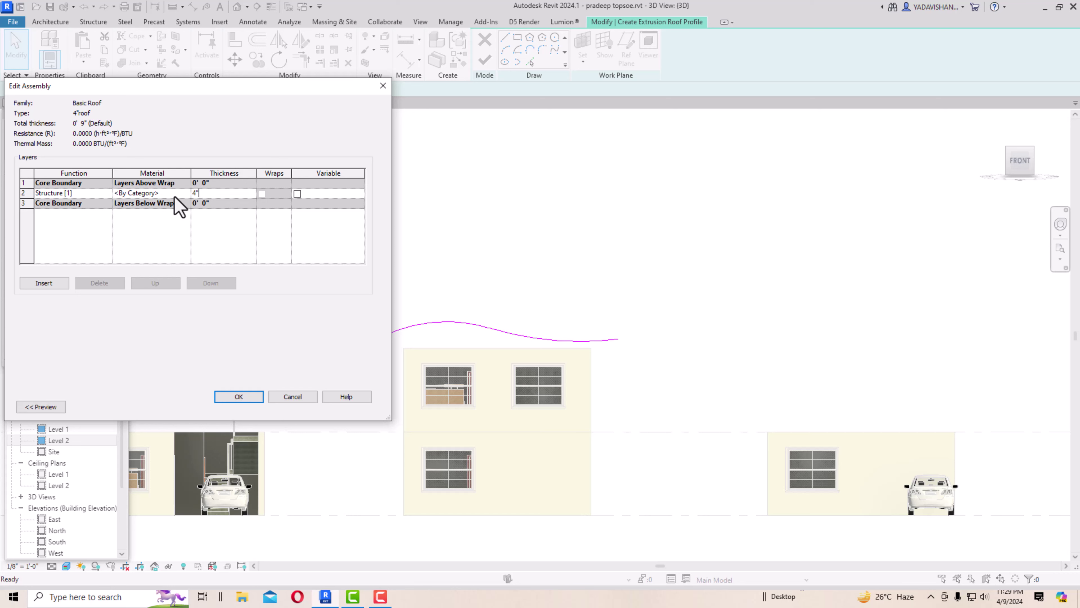
pyautogui.click(148, 193)
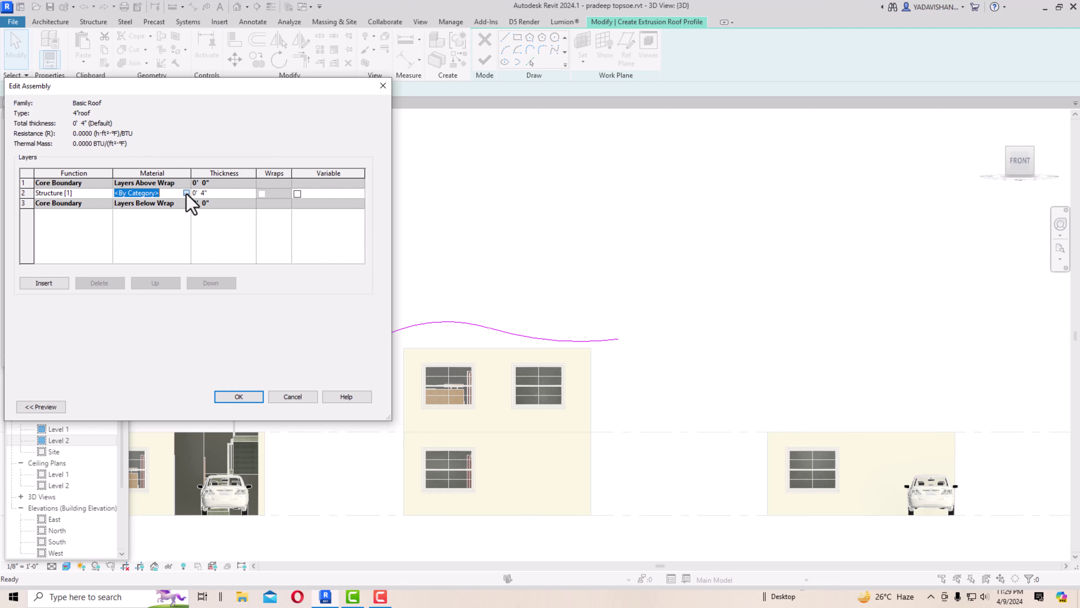
pyautogui.click(187, 193)
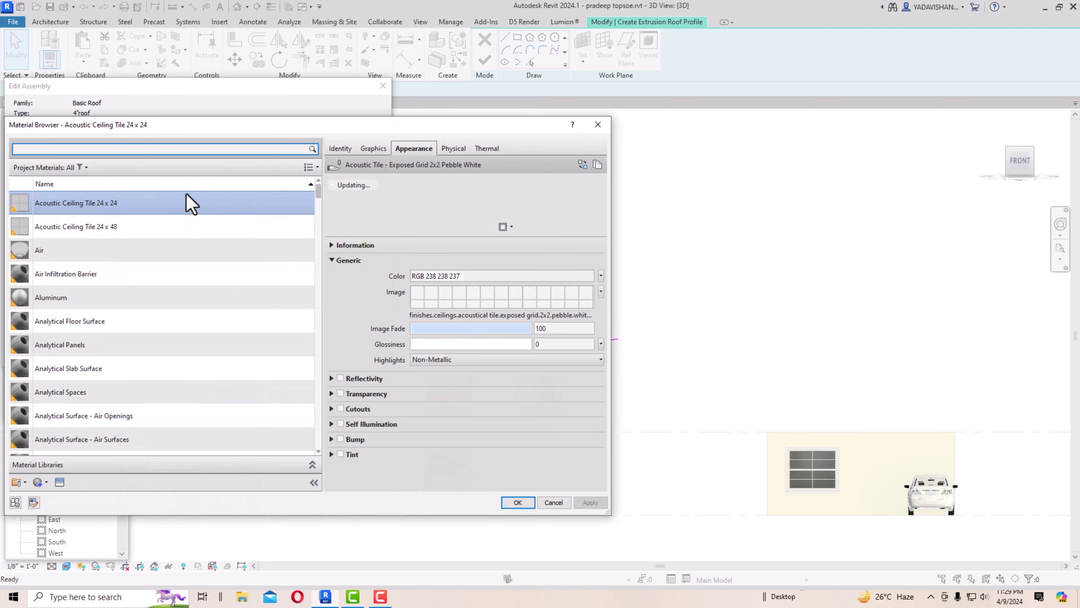
pyautogui.scroll(-1, 94, 426)
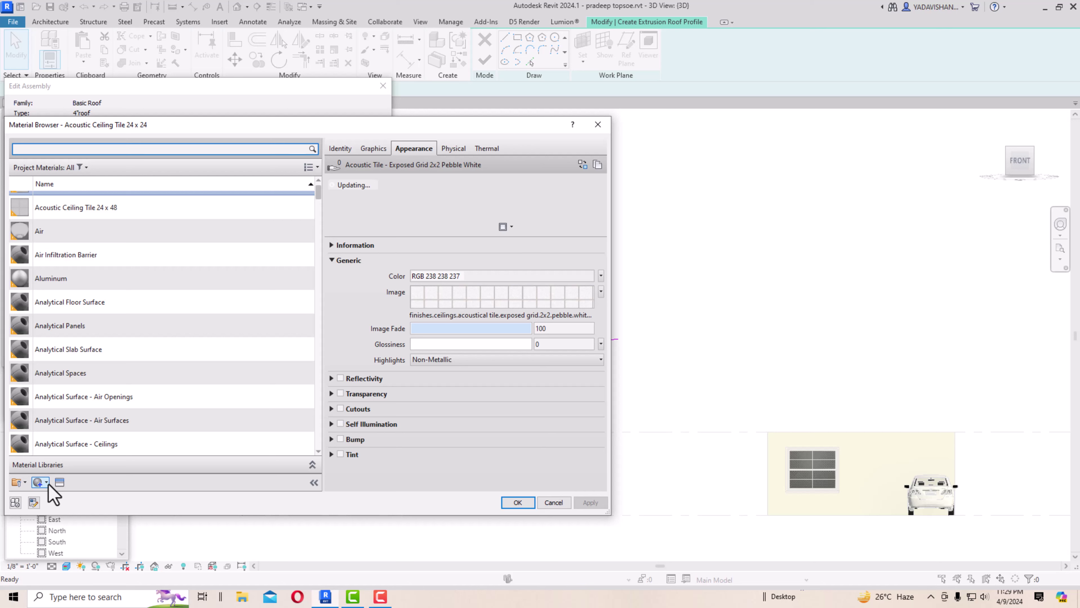
pyautogui.click(46, 483)
pyautogui.click(56, 495)
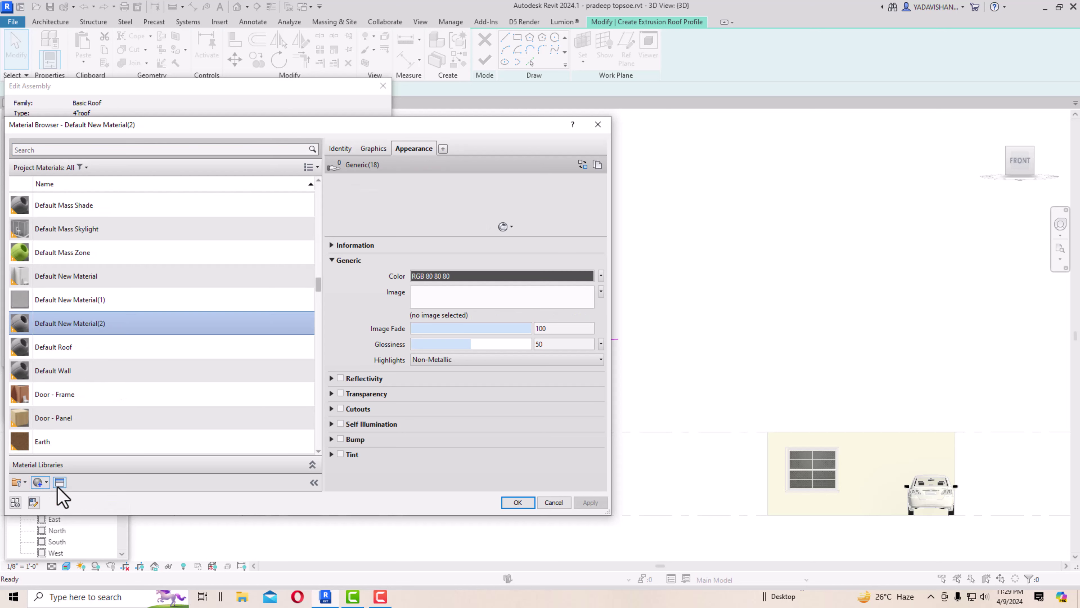
# Step: Search the appearance assets for roof and apply Asphalt Shingles - Standard - Green from the Roofing category to the new material
pyautogui.click(60, 483)
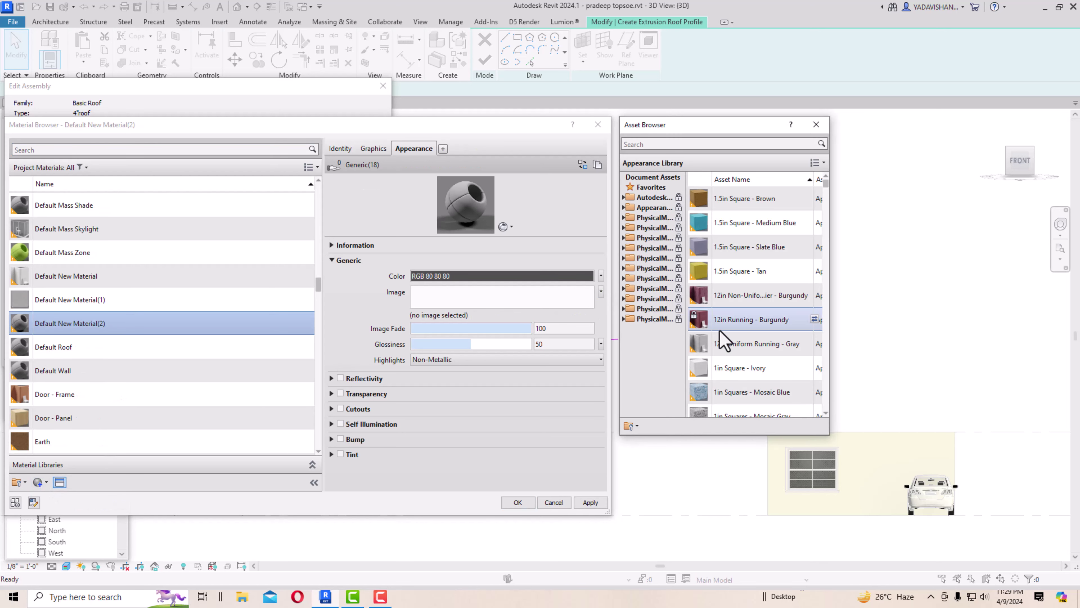
pyautogui.click(658, 144)
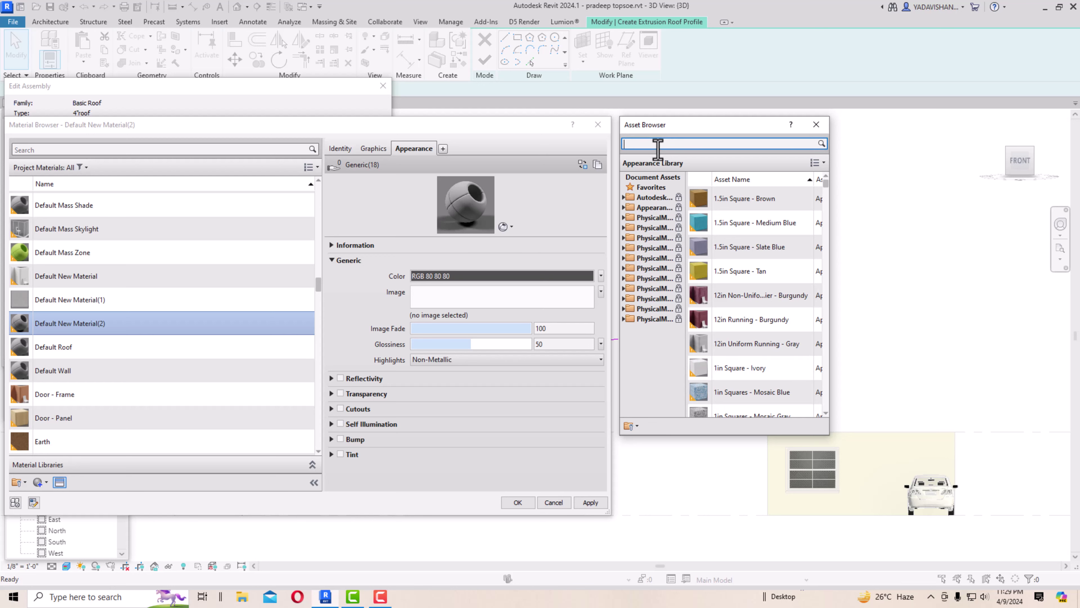
pyautogui.press('Return')
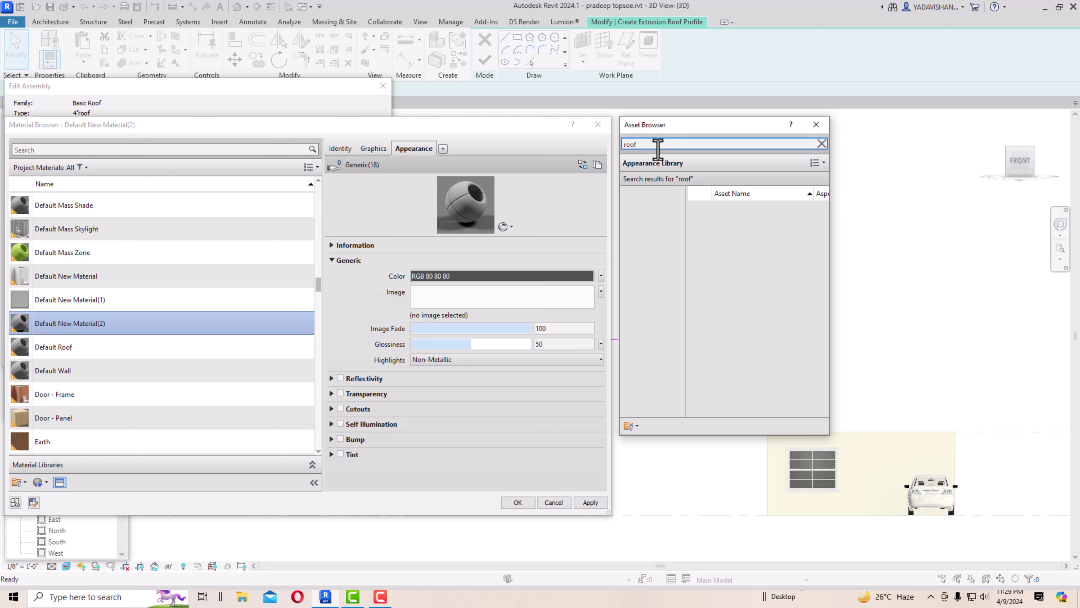
pyautogui.click(654, 272)
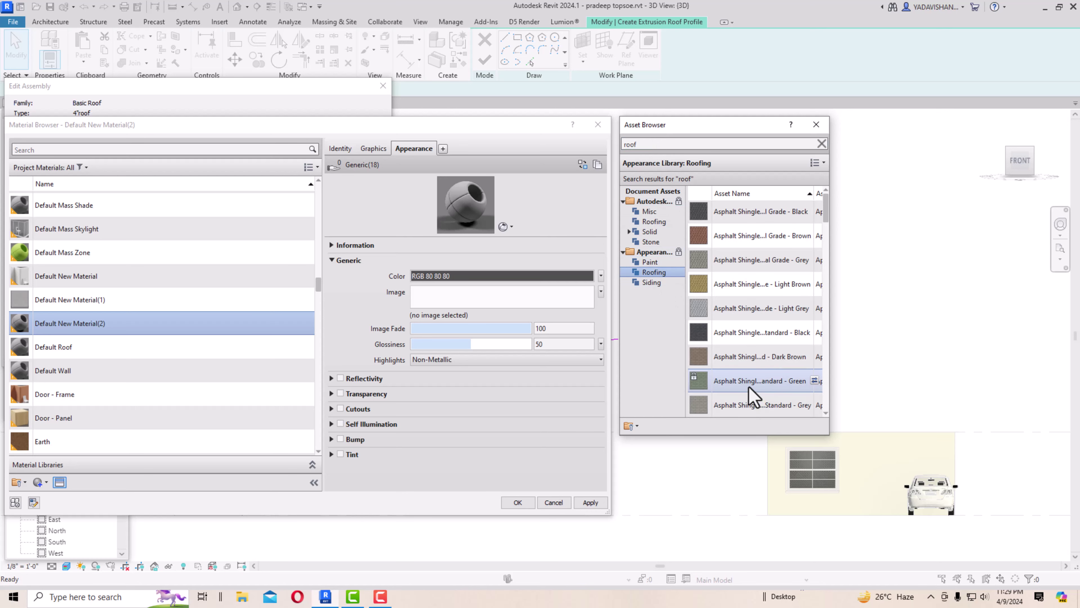
pyautogui.doubleClick(753, 393)
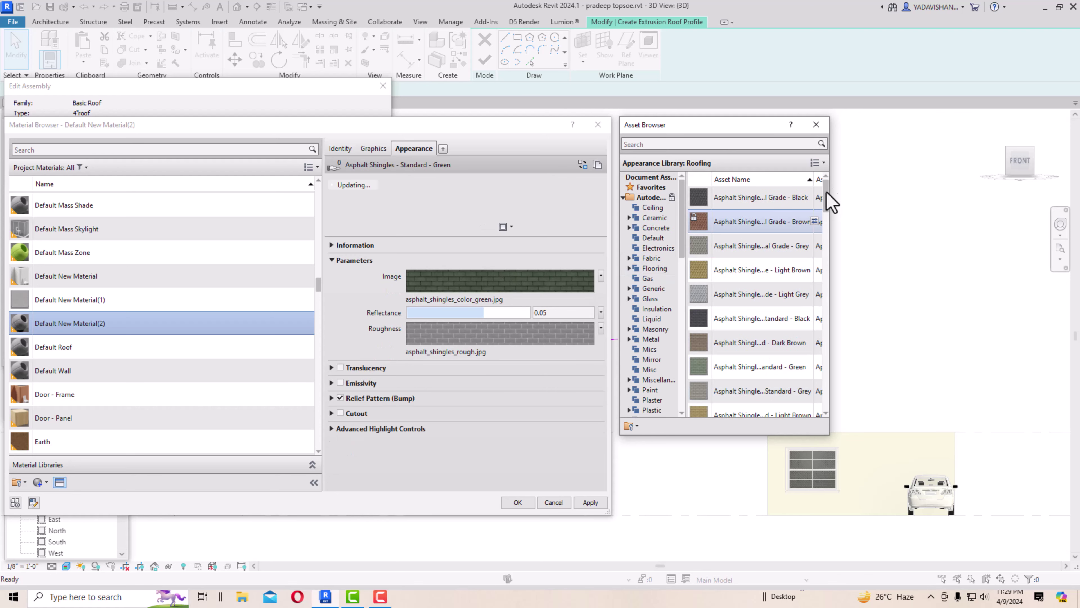
# Step: Accept the Asphalt Shingles - Standard - Green material for the structure layer and save the 4"roof type
pyautogui.click(816, 124)
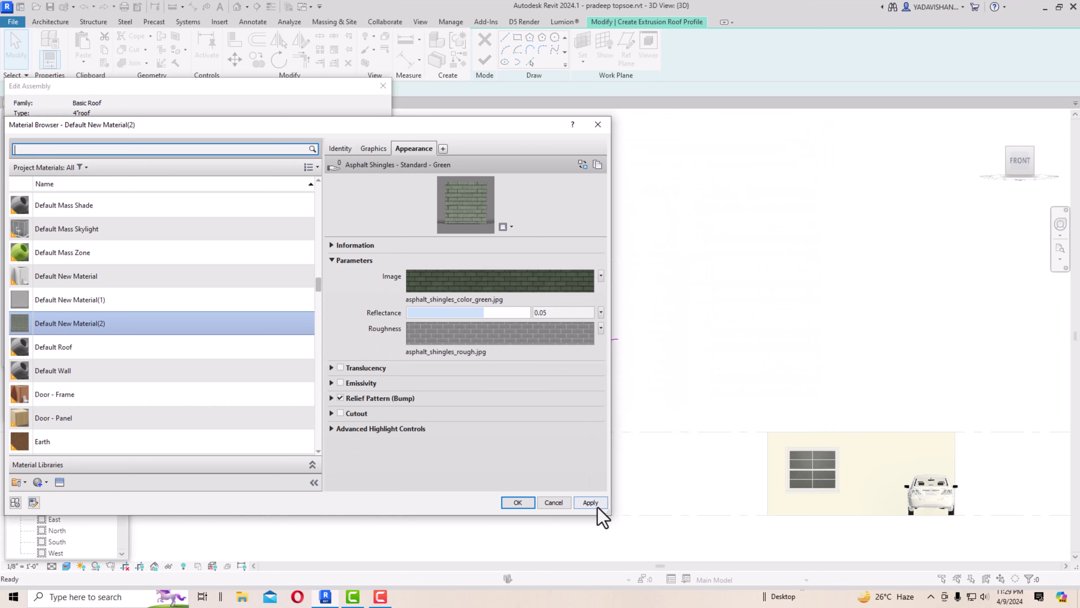
pyautogui.click(590, 503)
pyautogui.click(514, 504)
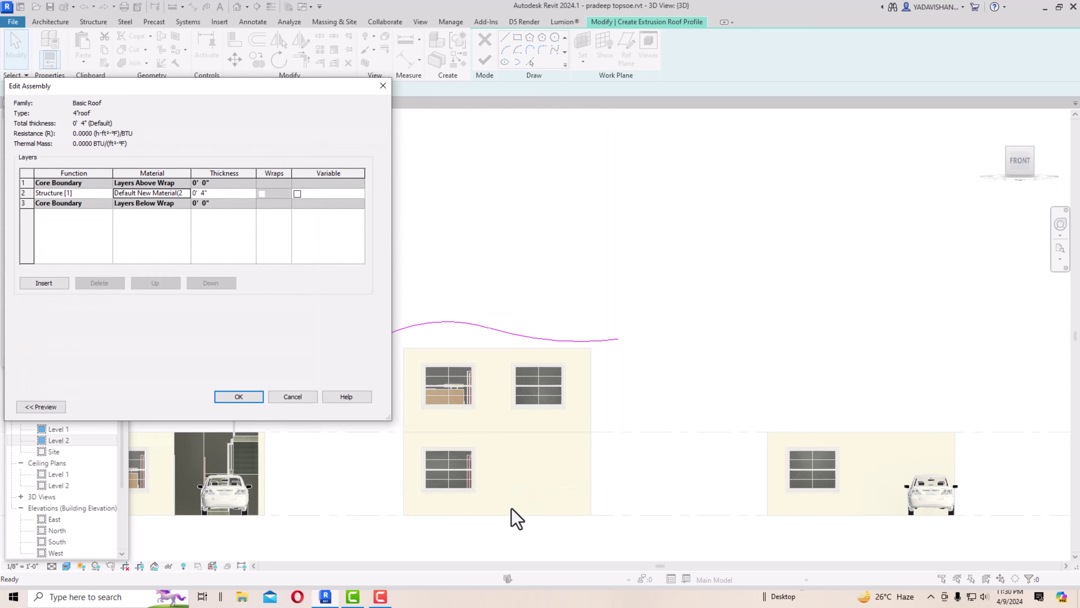
pyautogui.click(239, 397)
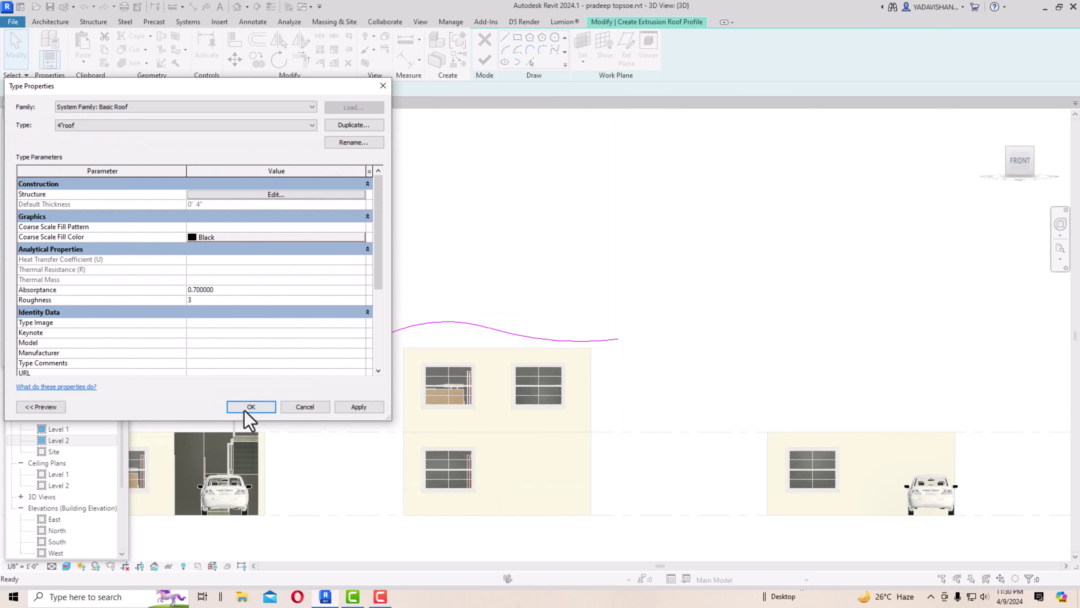
pyautogui.click(262, 410)
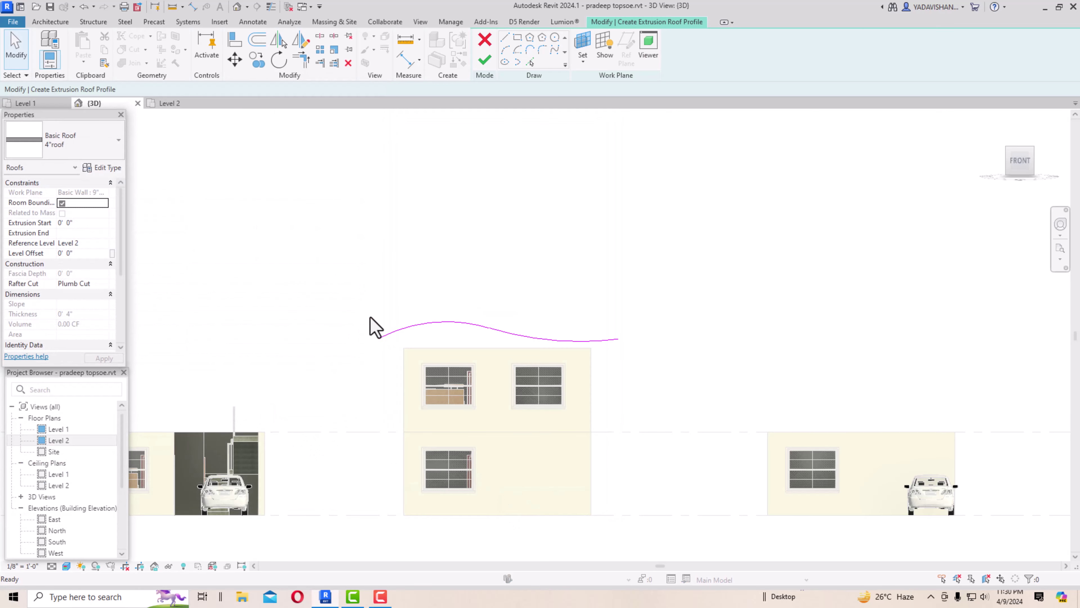
# Step: Finish the wavy roof profile sketch to generate the extrusion roof and view it in 3D from the front-left
pyautogui.click(484, 64)
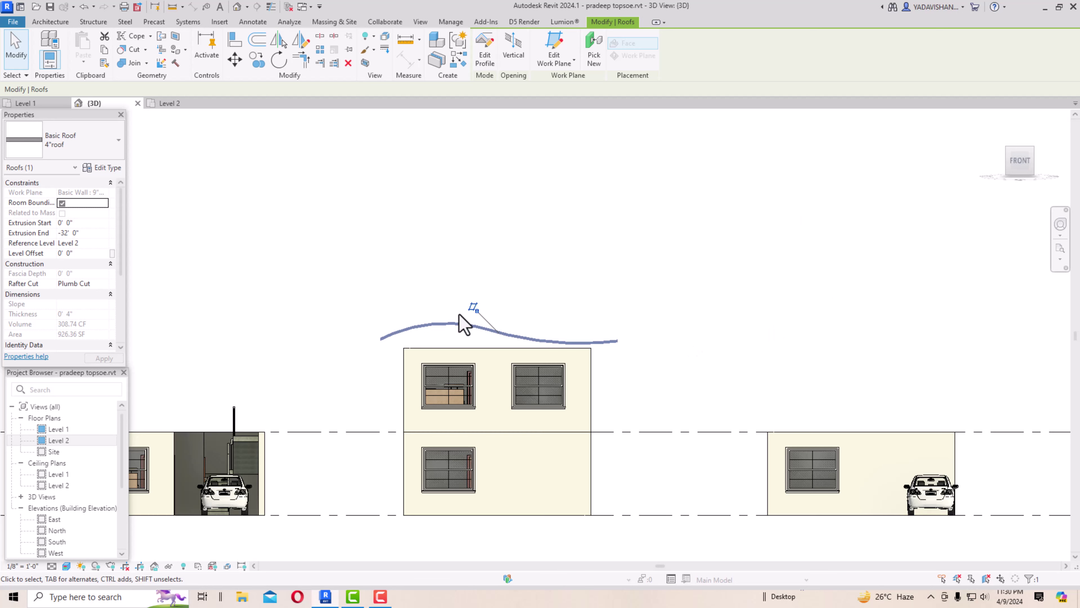
pyautogui.click(1023, 170)
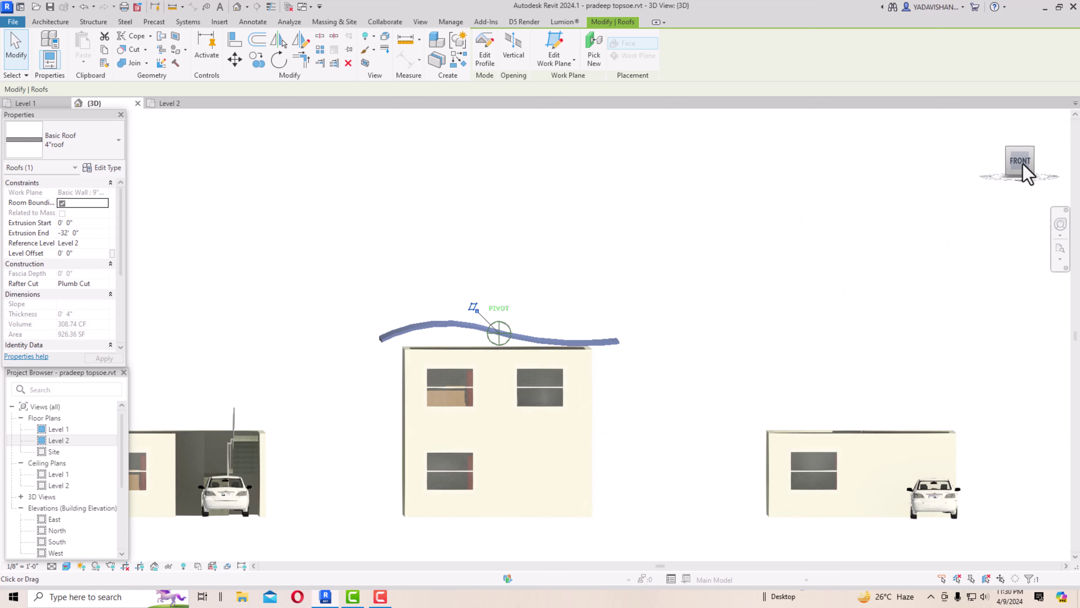
pyautogui.moveTo(1027, 173); pyautogui.dragTo(995, 181)
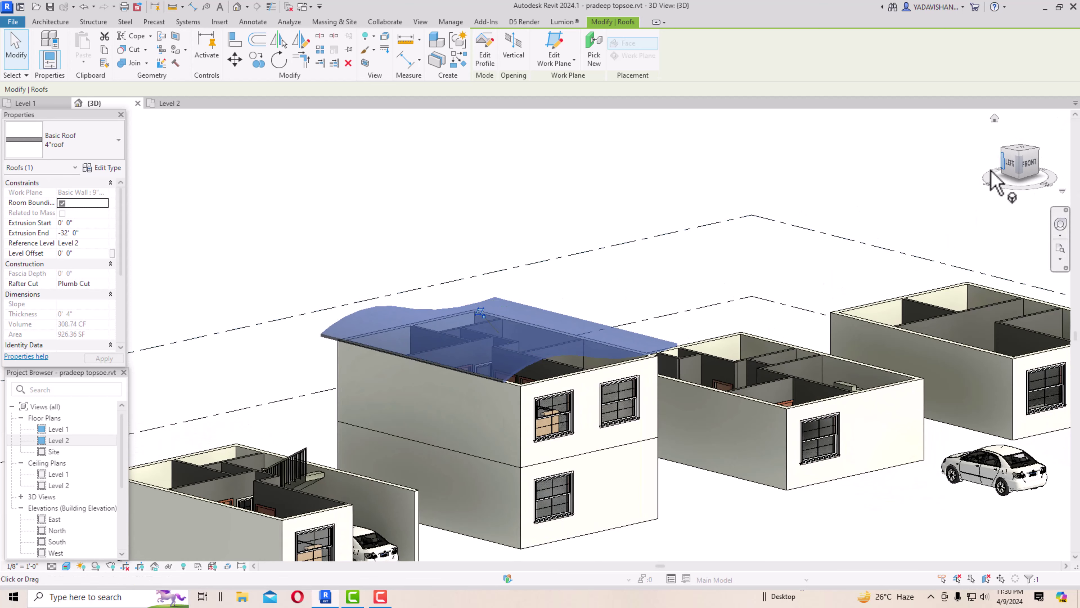
pyautogui.click(452, 235)
pyautogui.scroll(2, 619, 400)
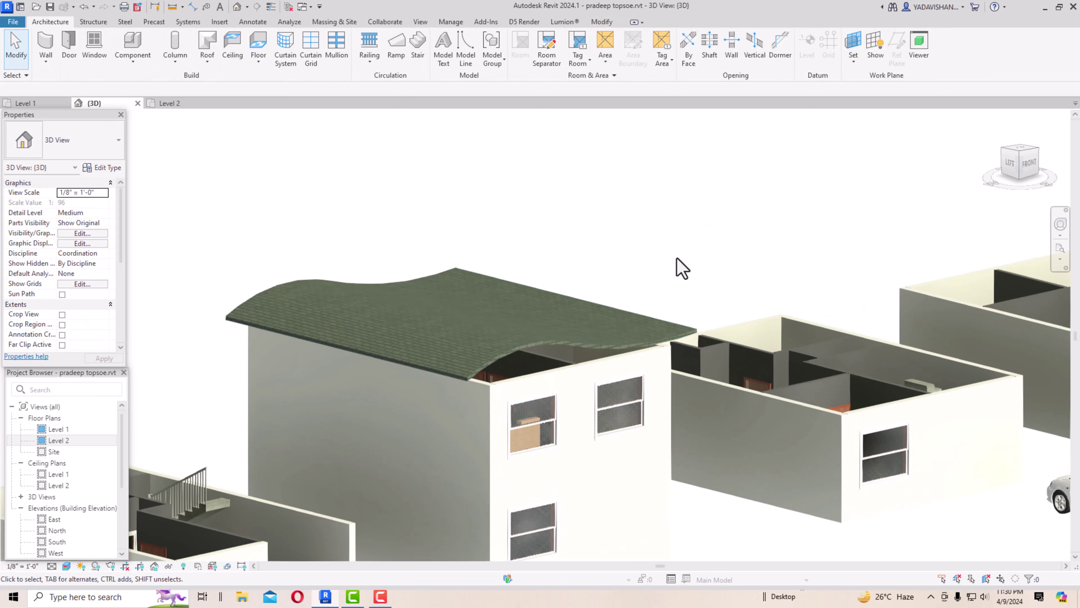
pyautogui.scroll(-1, 562, 208)
pyautogui.scroll(1, 622, 370)
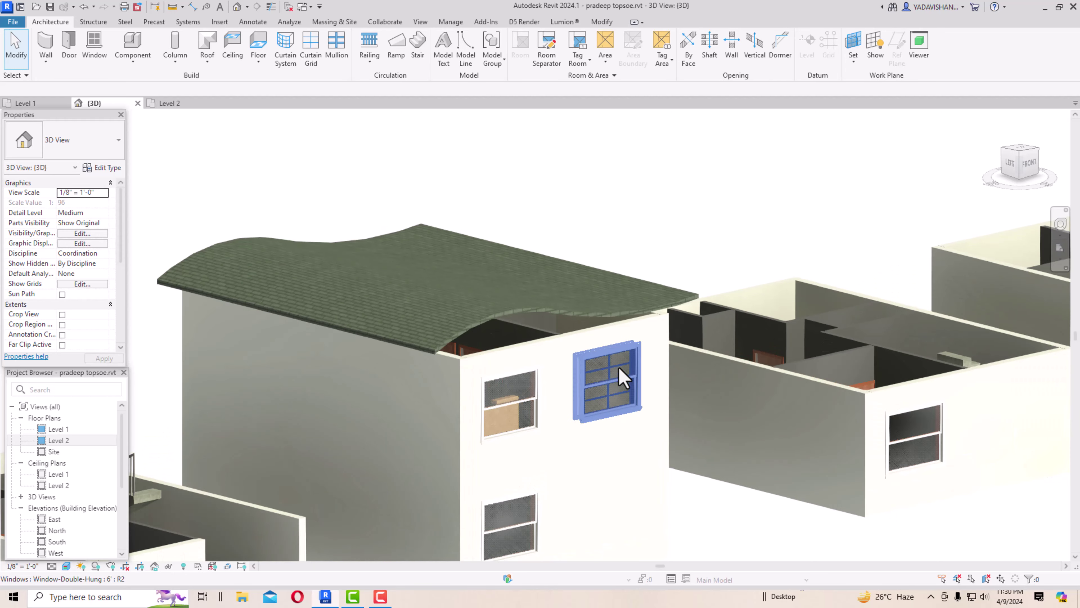
pyautogui.scroll(1, 623, 377)
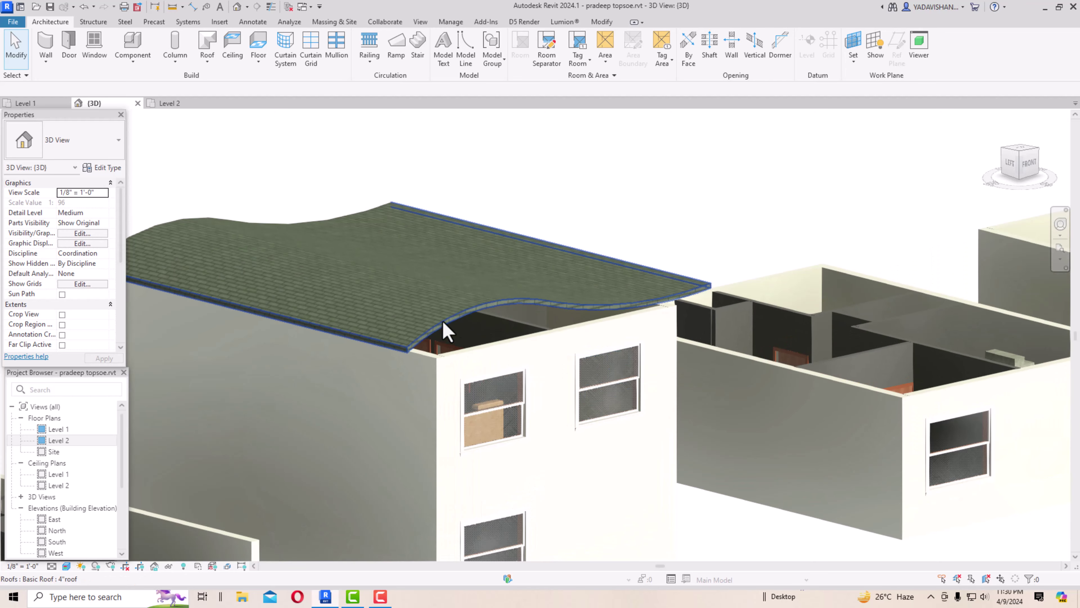
# Step: Stretch the roof's front end outward past the front wall to an extrusion start of about 6' 2"
pyautogui.click(445, 330)
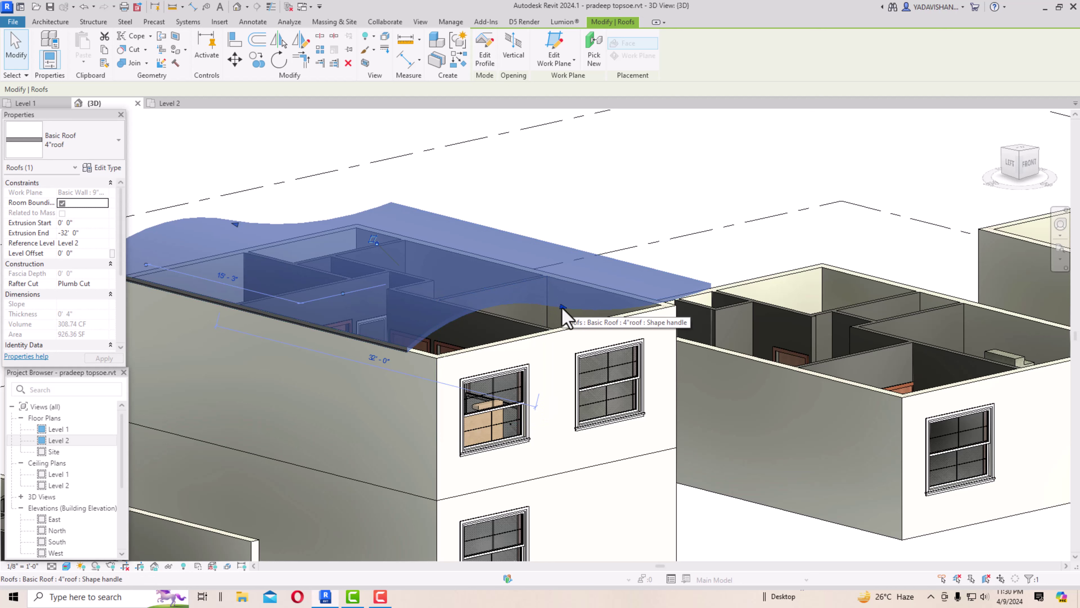
pyautogui.moveTo(562, 307); pyautogui.dragTo(682, 349)
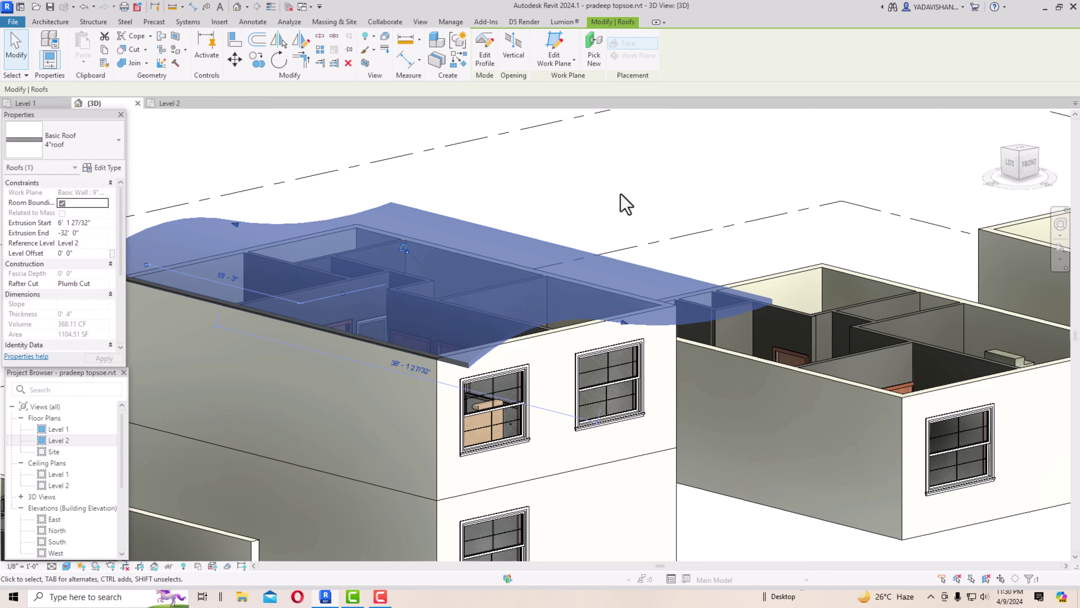
pyautogui.click(622, 202)
pyautogui.scroll(-2, 627, 208)
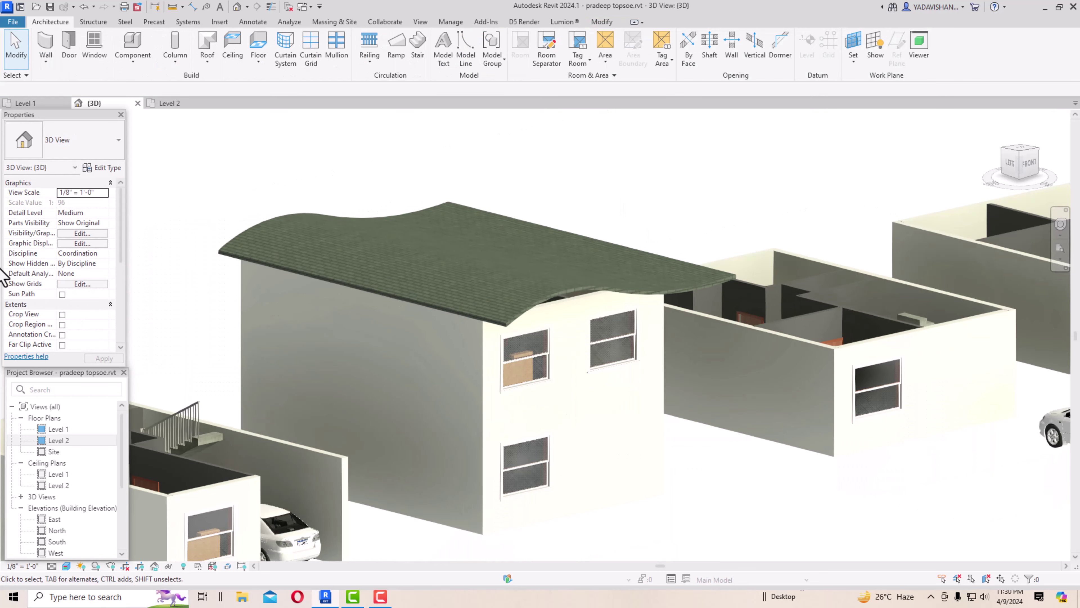
# Step: Stretch the roof's rear end outward past the back wall to an extrusion end of about -36' 5"
pyautogui.moveTo(1041, 174)
pyautogui.mouseDown()
pyautogui.moveTo(25, 172)
pyautogui.moveTo(251, 174)
pyautogui.mouseUp()
pyautogui.click(343, 284)
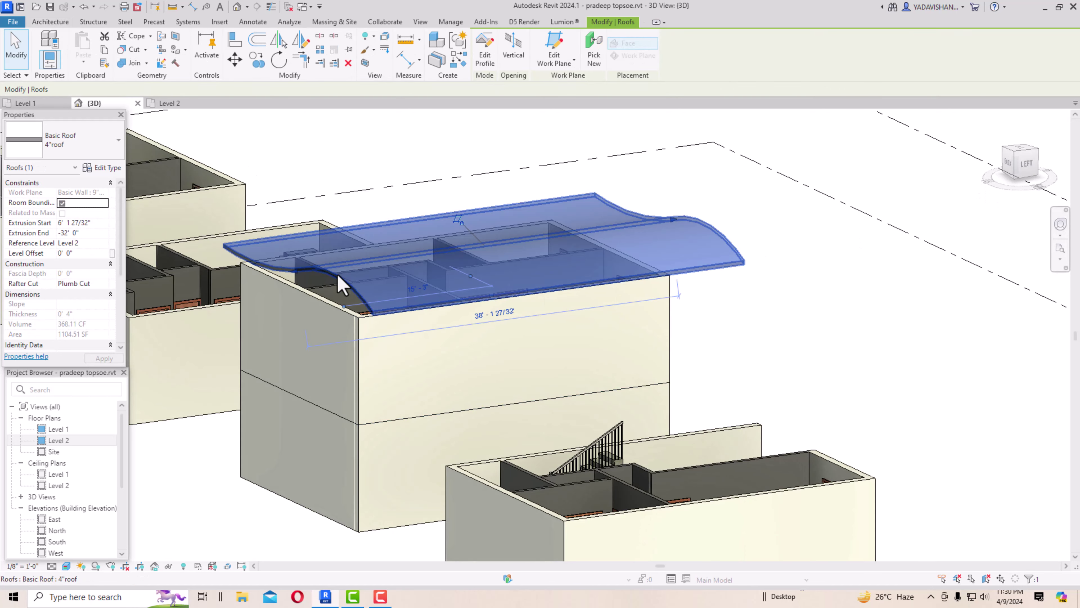
pyautogui.moveTo(277, 275); pyautogui.dragTo(247, 283)
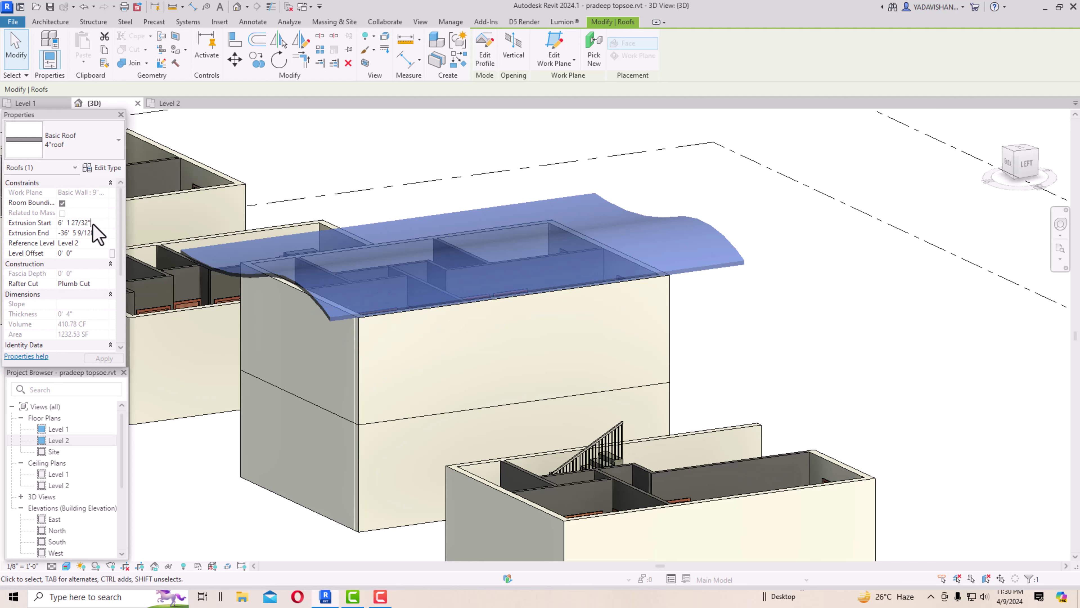
# Step: Set the roof's Extrusion Start to 3' 0"
pyautogui.moveTo(92, 224); pyautogui.dragTo(40, 225)
pyautogui.write('3')
pyautogui.press('Return')
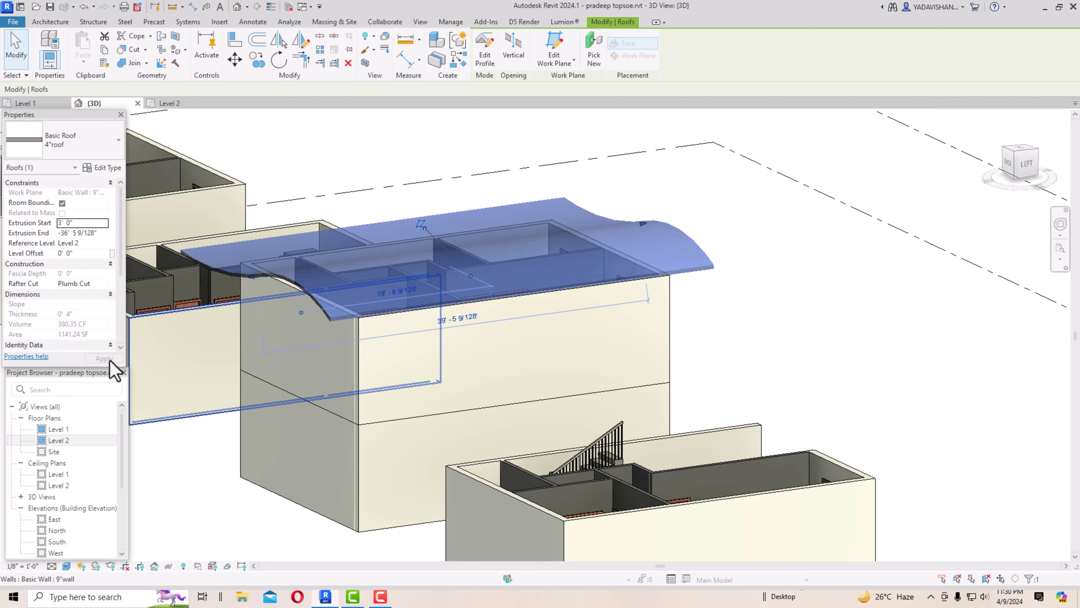
pyautogui.click(437, 152)
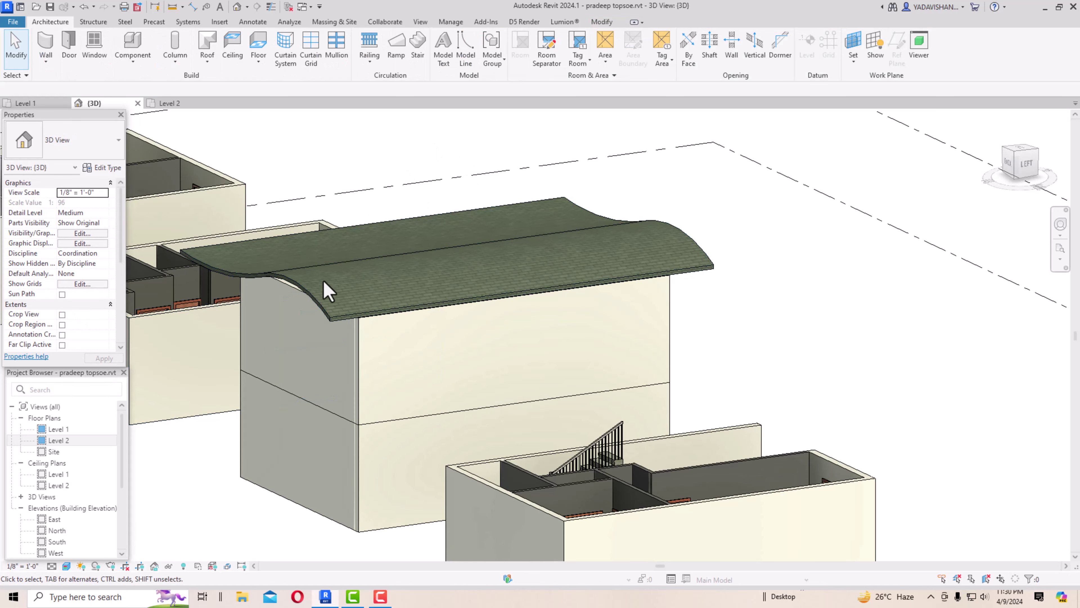
# Step: Set the roof's Extrusion End to -30' 0"
pyautogui.click(695, 245)
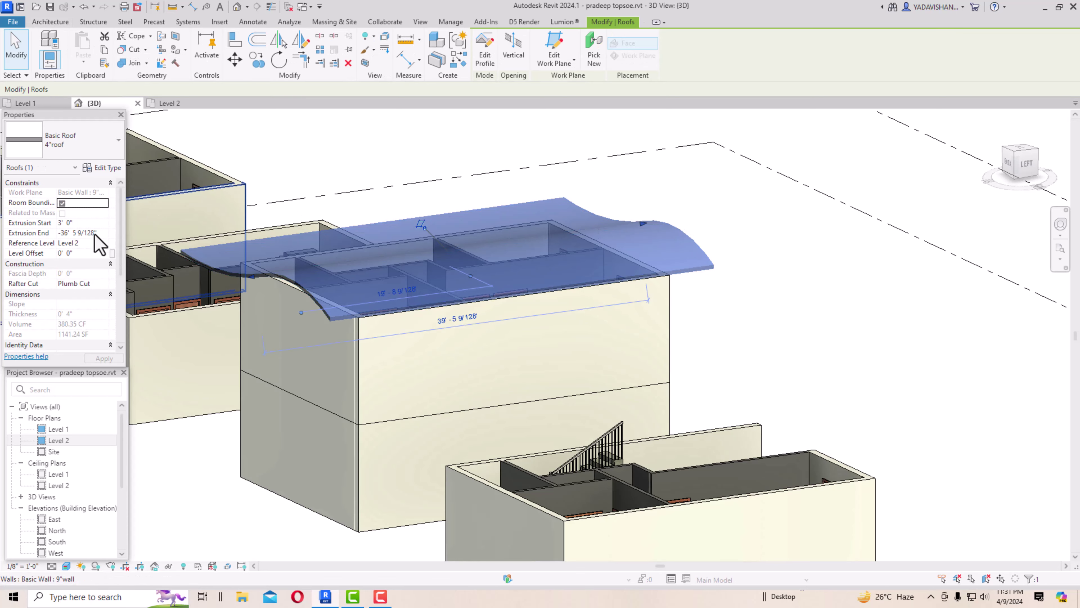
pyautogui.click(42, 233)
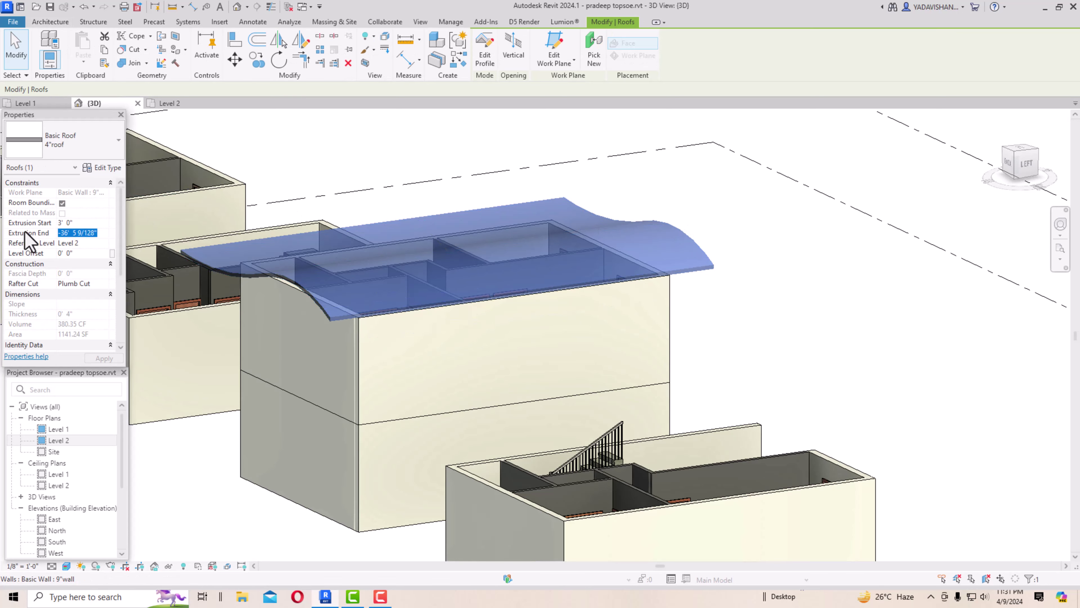
pyautogui.write('-30')
pyautogui.click(104, 358)
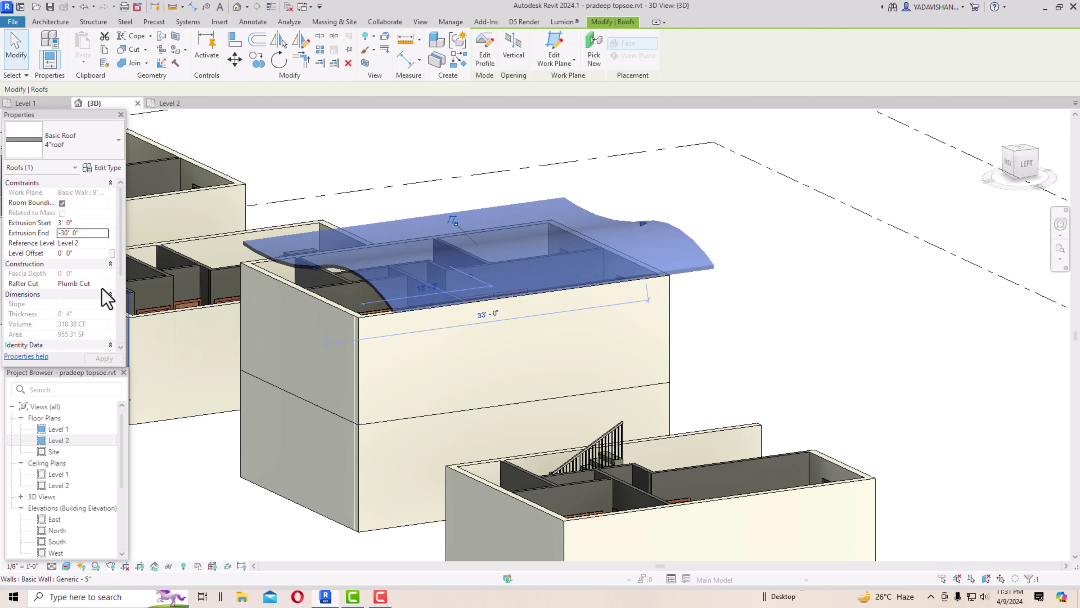
# Step: Change the roof's Extrusion End to -35' 0" so that it overhangs the back wall
pyautogui.click(91, 234)
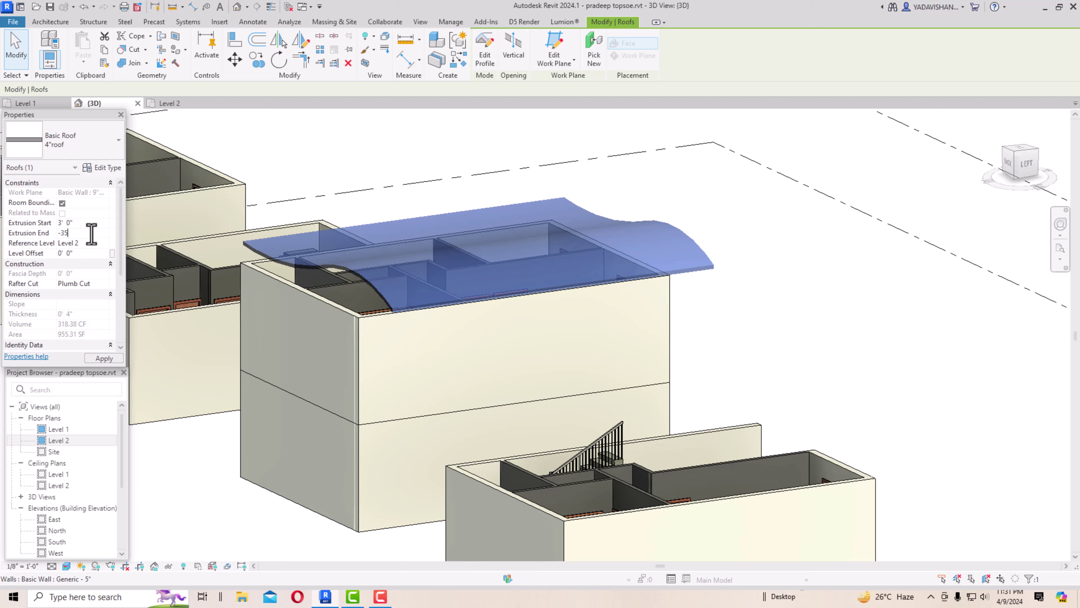
pyautogui.click(104, 358)
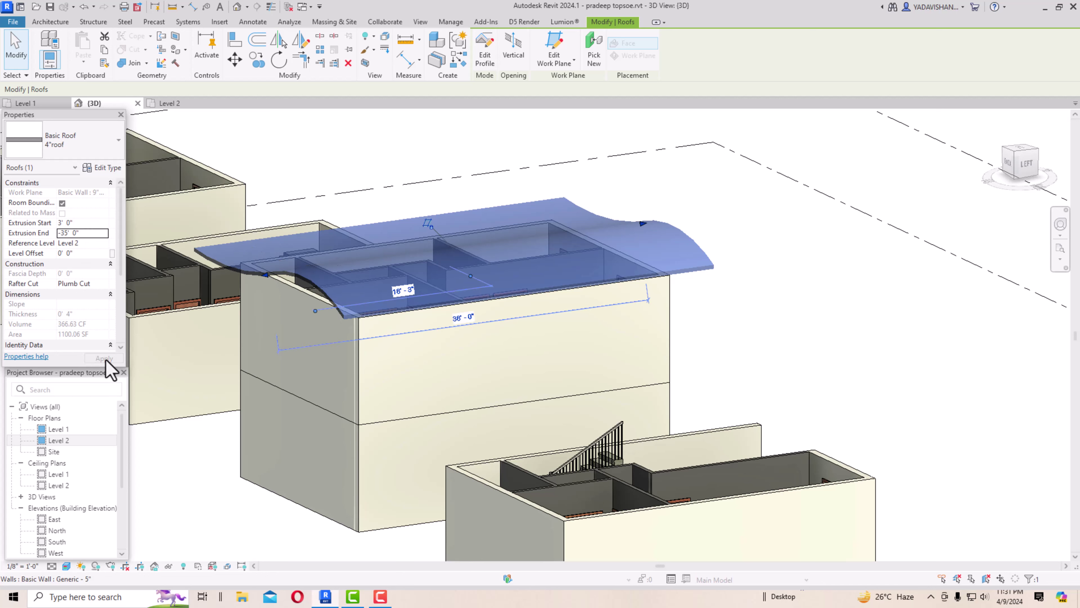
pyautogui.press('Escape')
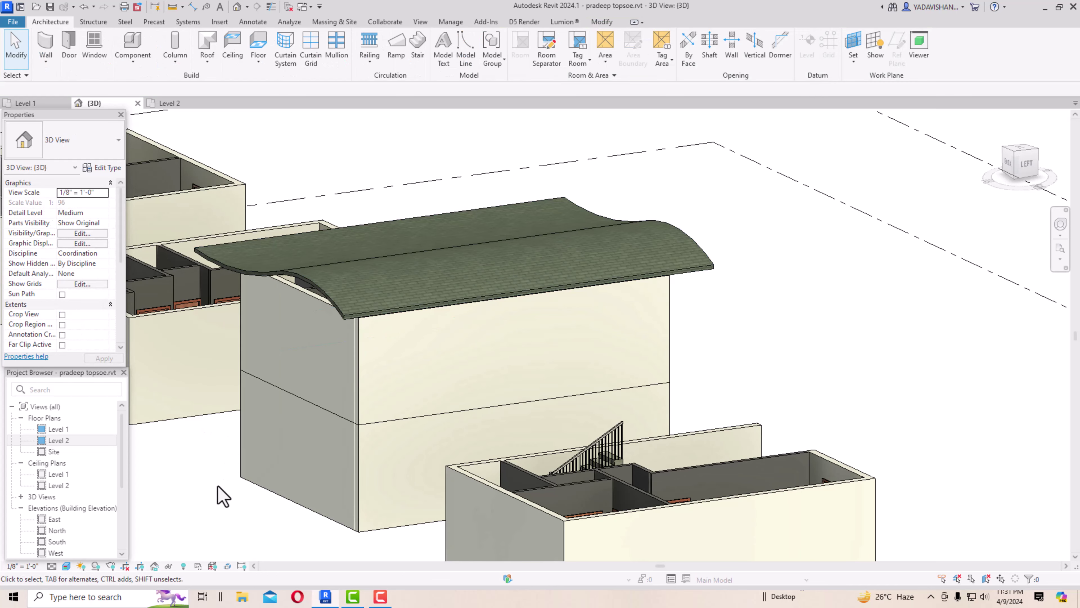
# Step: Attach the tops of the upper storey's chain of four 9" exterior walls to the wavy roof
pyautogui.click(1025, 164)
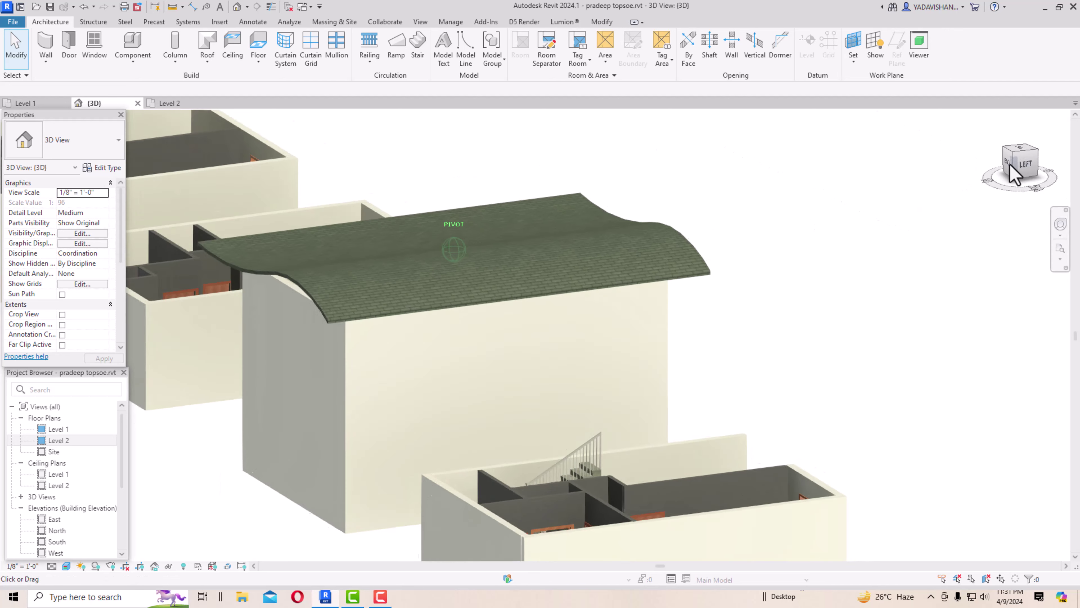
pyautogui.keyDown('shift'); pyautogui.moveTo(950, 167); pyautogui.dragTo(969, 253, button='middle'); pyautogui.keyUp('shift')
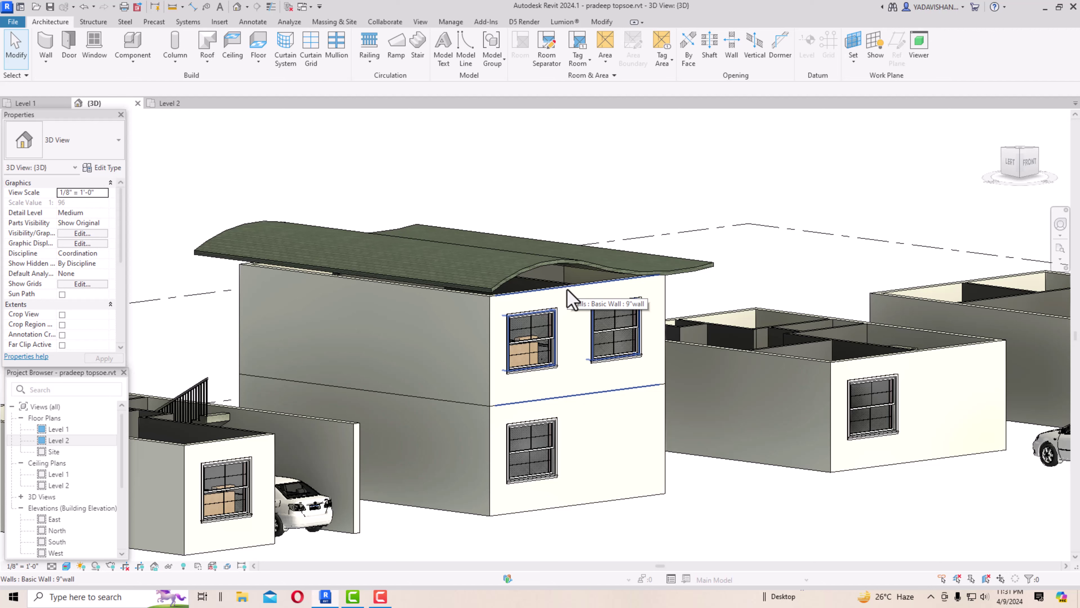
pyautogui.press('Tab')
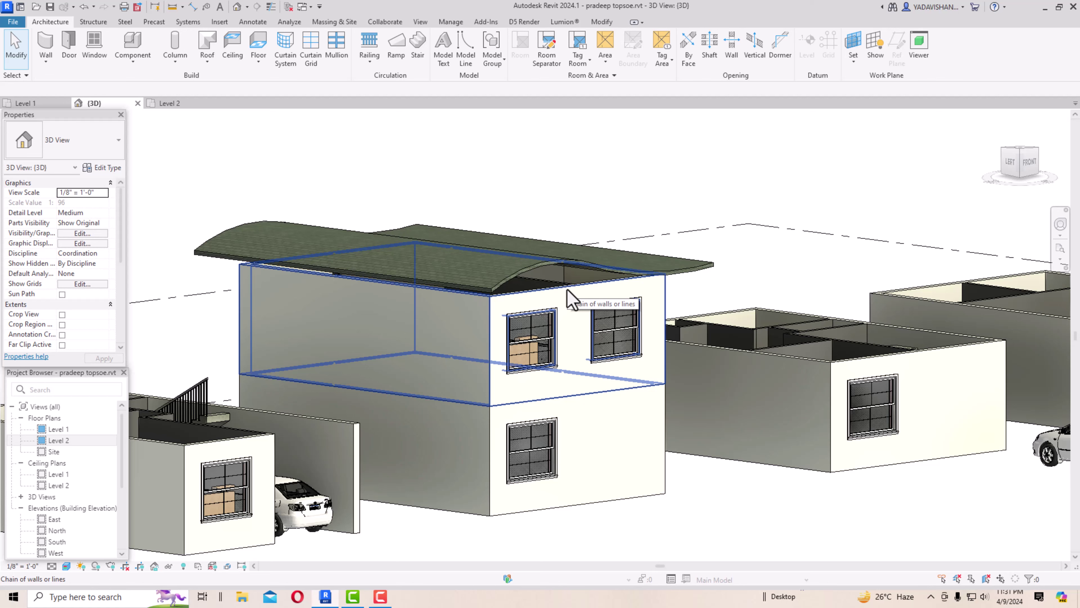
pyautogui.click(570, 297)
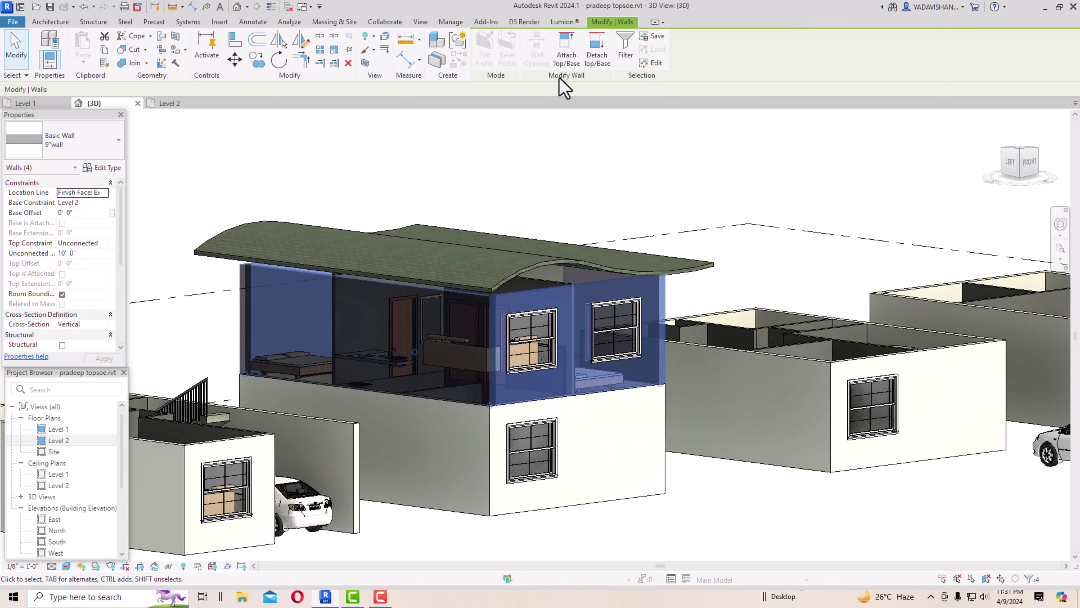
pyautogui.click(571, 61)
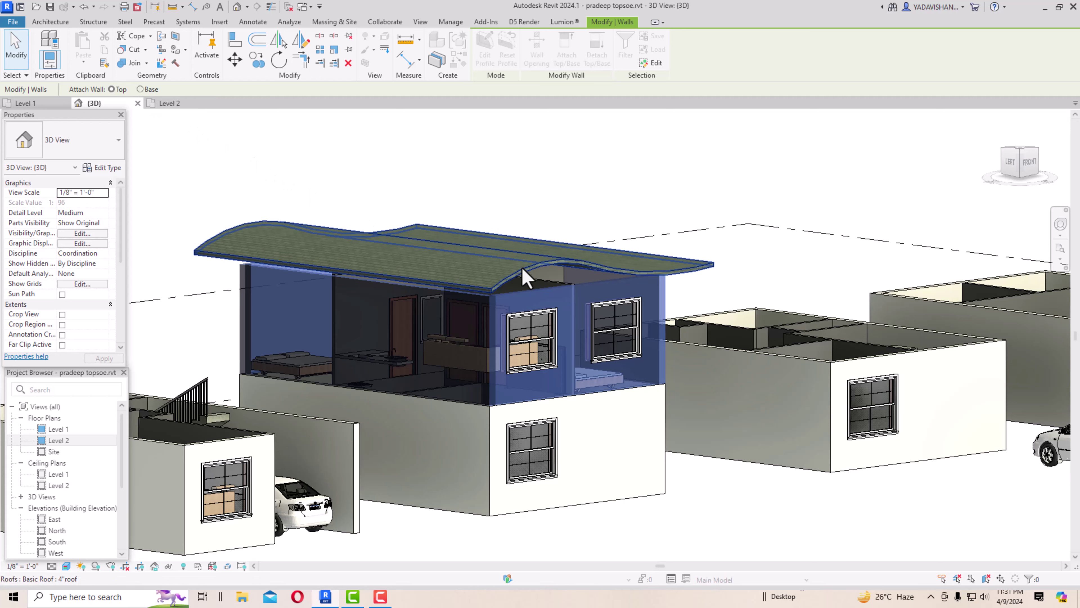
pyautogui.click(620, 190)
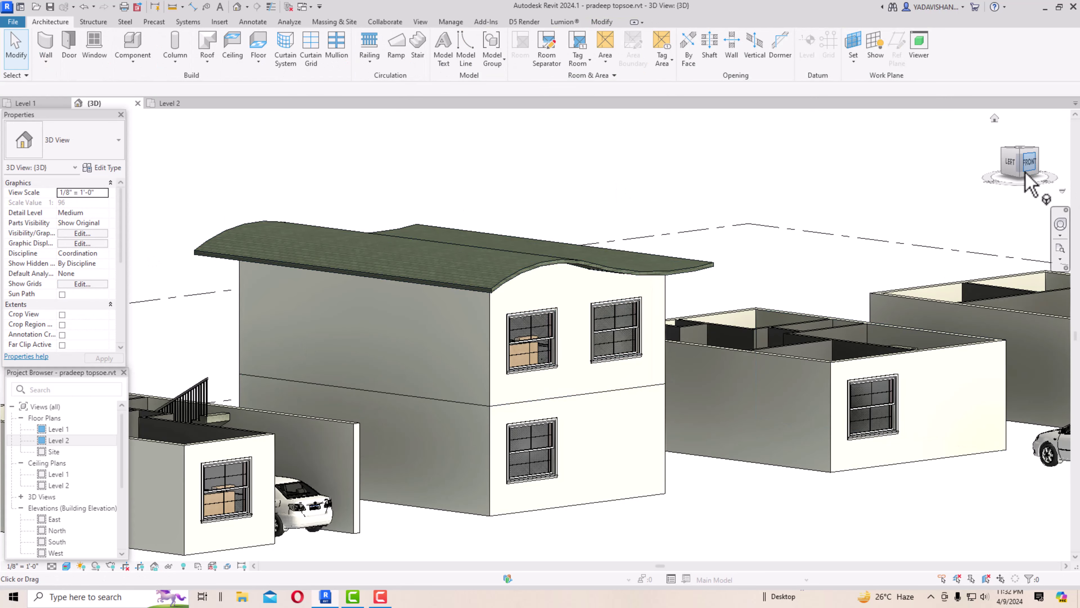
# Step: Start a roof by extrusion on the front wall plane of the neighbouring single-storey building, referenced to Level 2 with a 0' 0" offset
pyautogui.moveTo(1029, 181); pyautogui.dragTo(1039, 162)
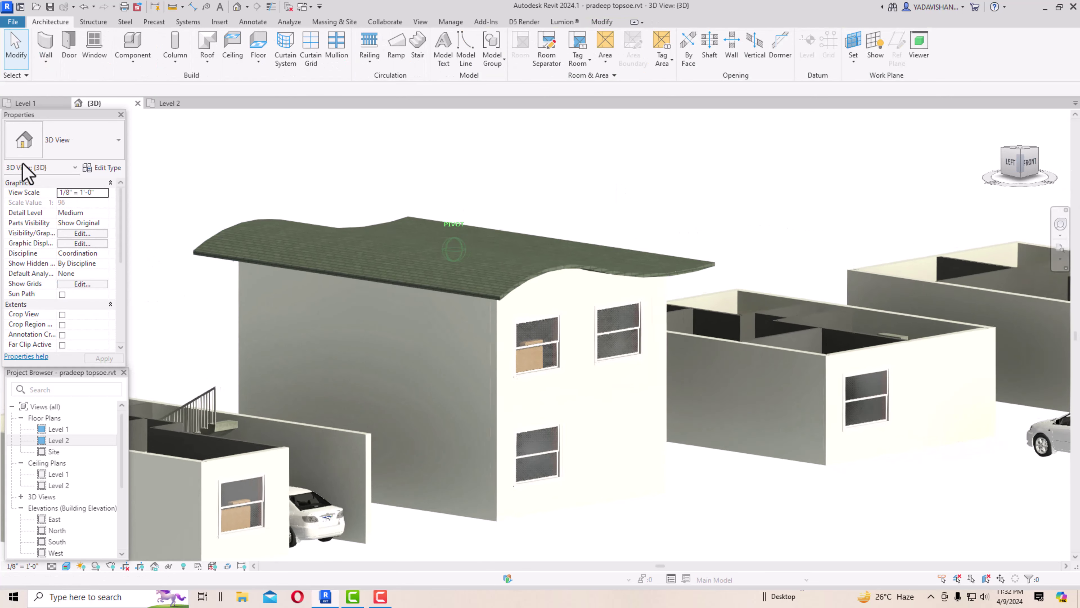
pyautogui.moveTo(23, 173); pyautogui.dragTo(938, 187)
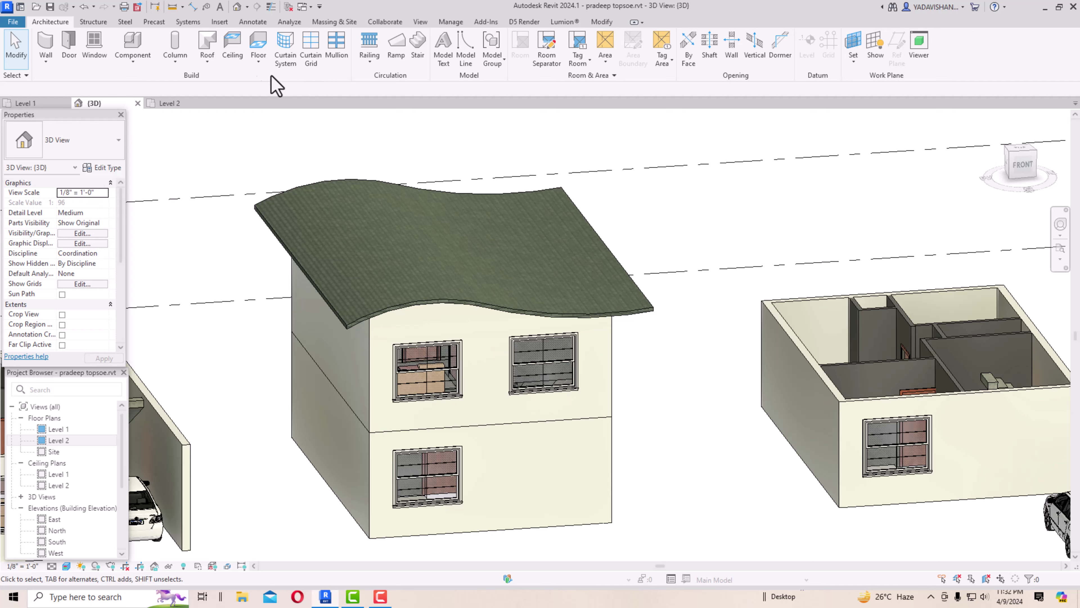
pyautogui.click(204, 65)
pyautogui.click(239, 110)
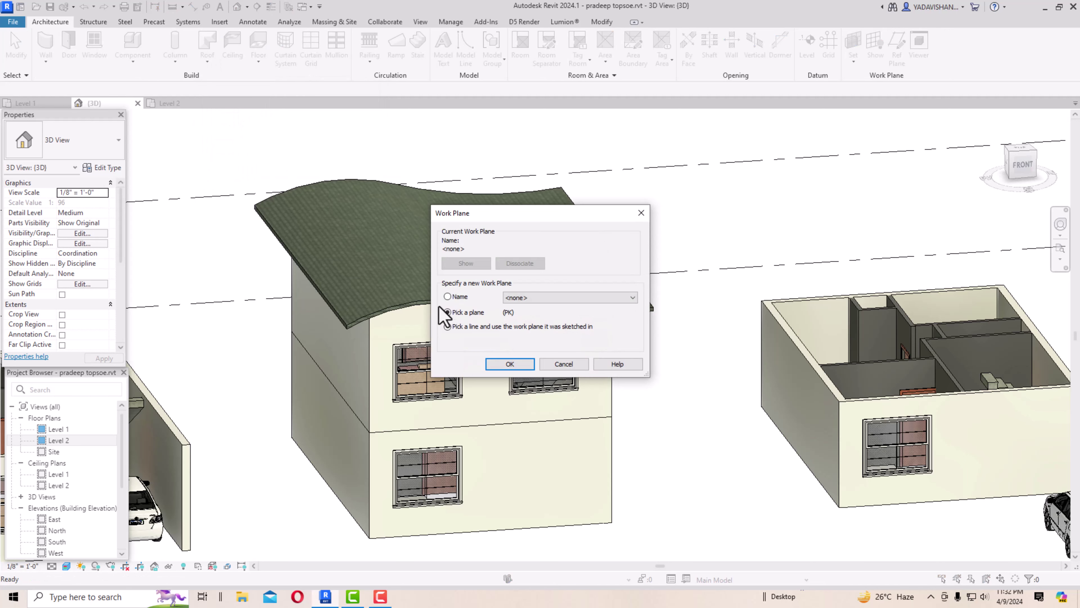
pyautogui.click(510, 364)
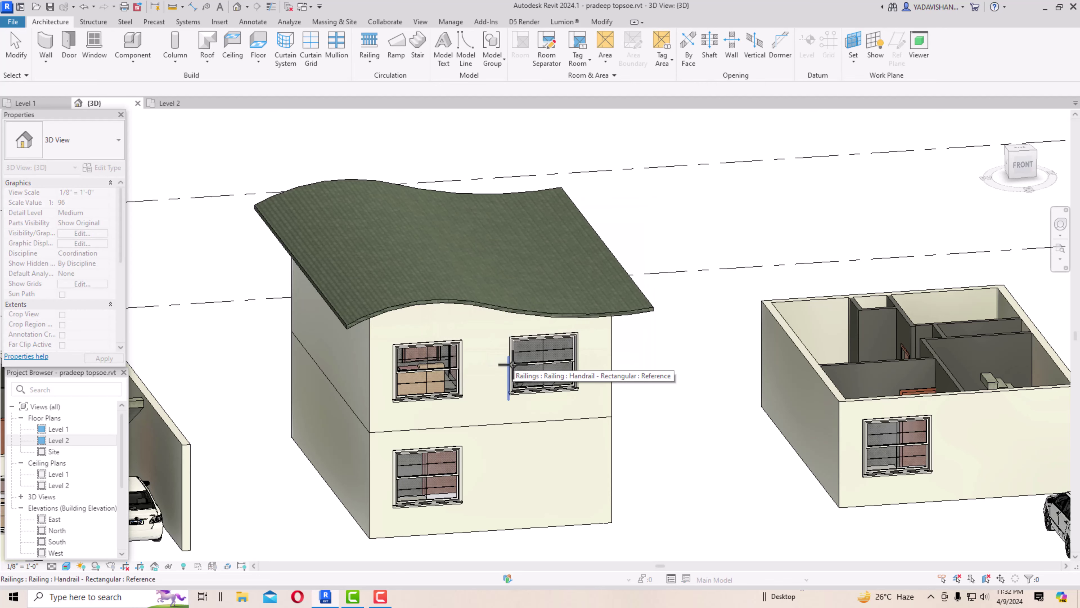
pyautogui.scroll(-2, 309, 208)
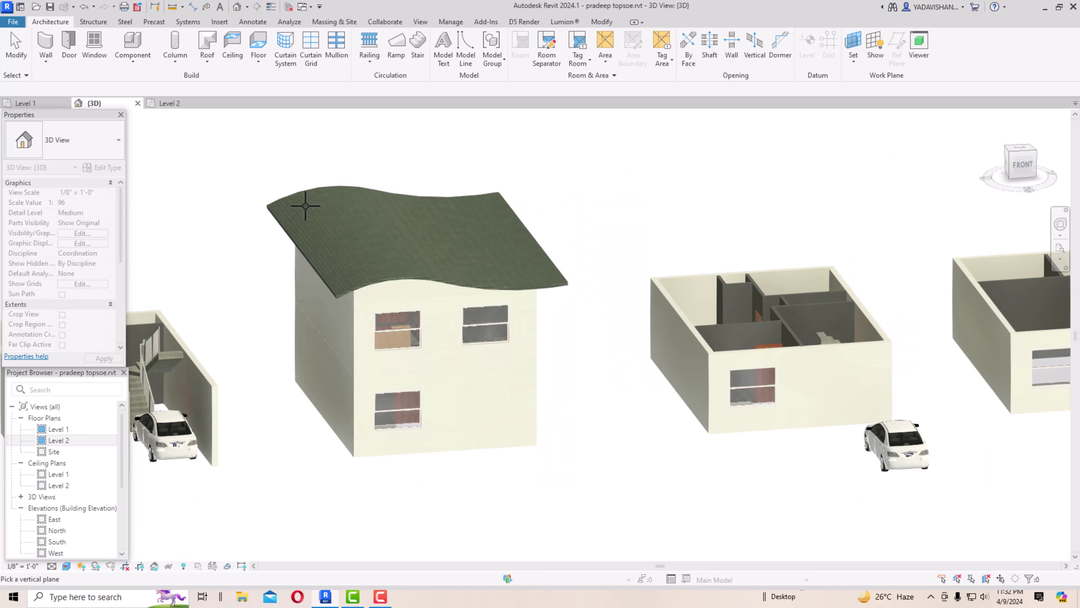
pyautogui.scroll(1, 936, 425)
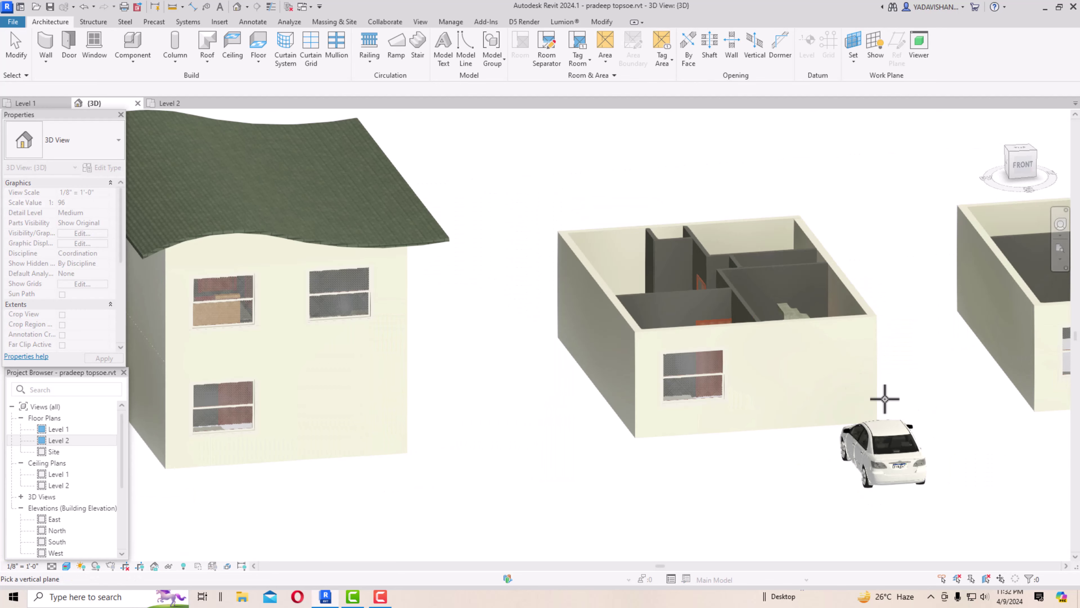
pyautogui.click(807, 327)
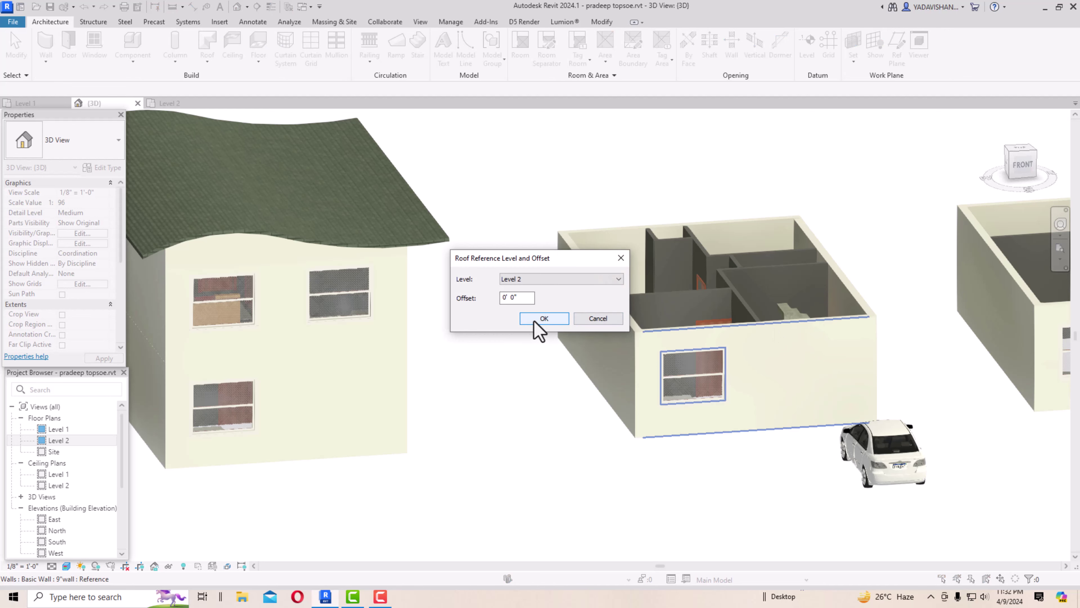
pyautogui.click(544, 318)
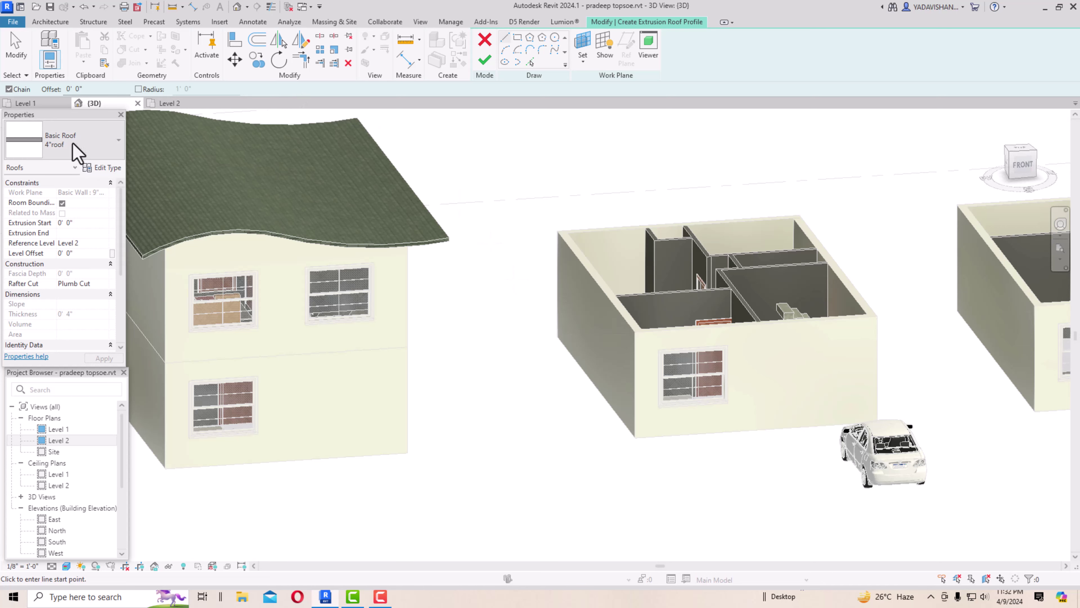
# Step: Create a Generic - 9" extrusion roof from a shallow arc profile drawn just above the front window and slightly wider than it
pyautogui.click(72, 146)
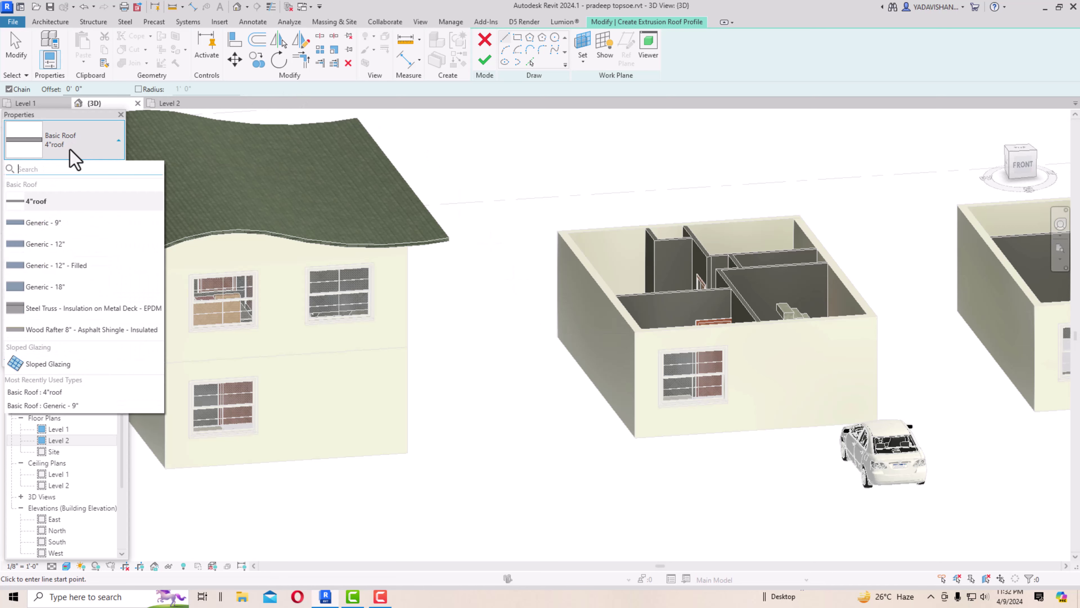
pyautogui.click(67, 223)
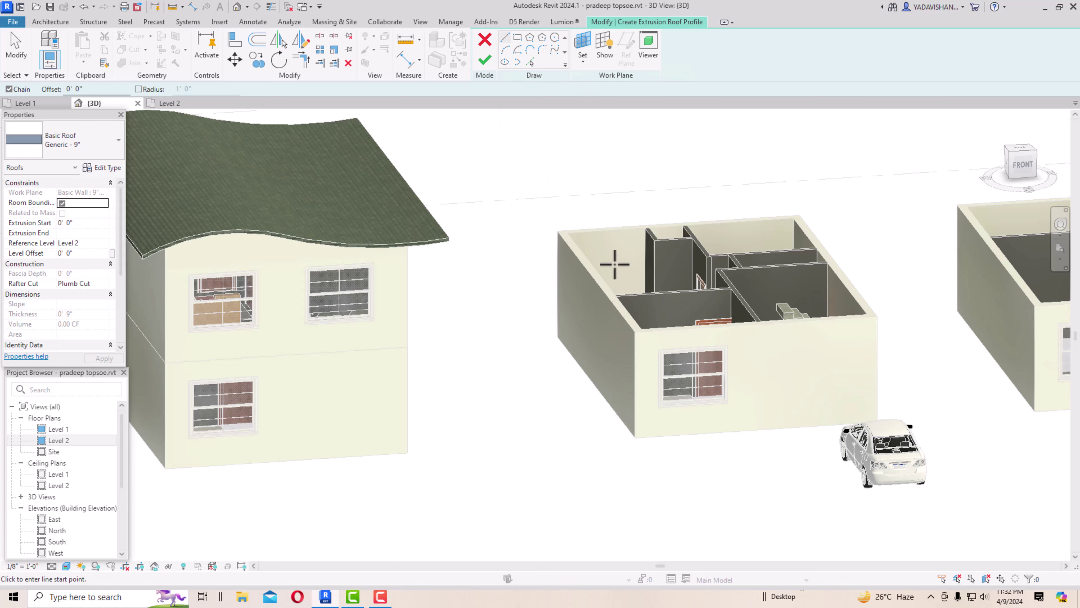
pyautogui.scroll(3, 683, 357)
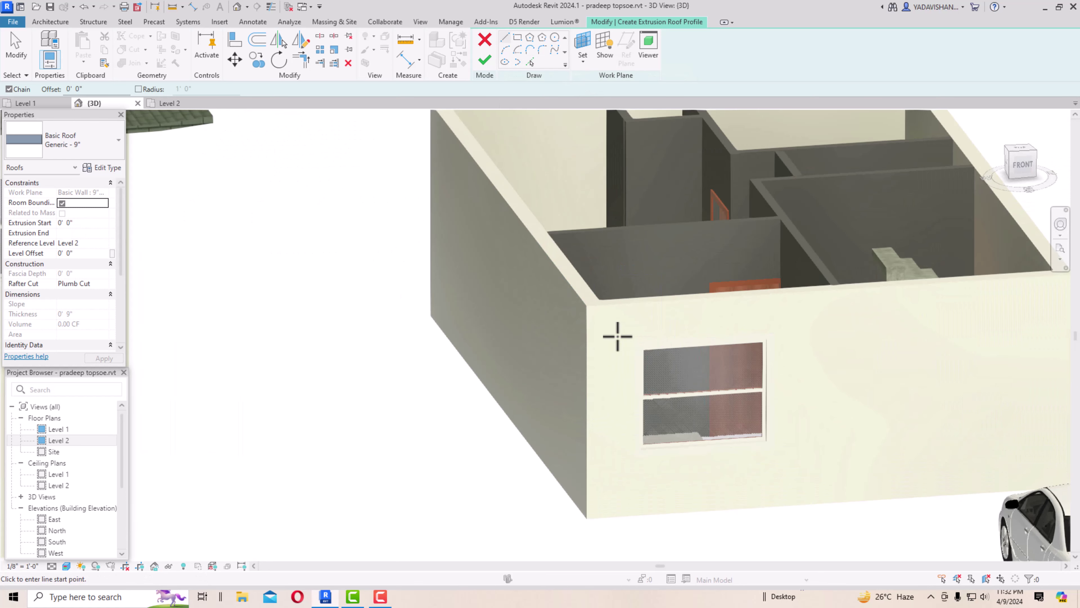
pyautogui.click(506, 49)
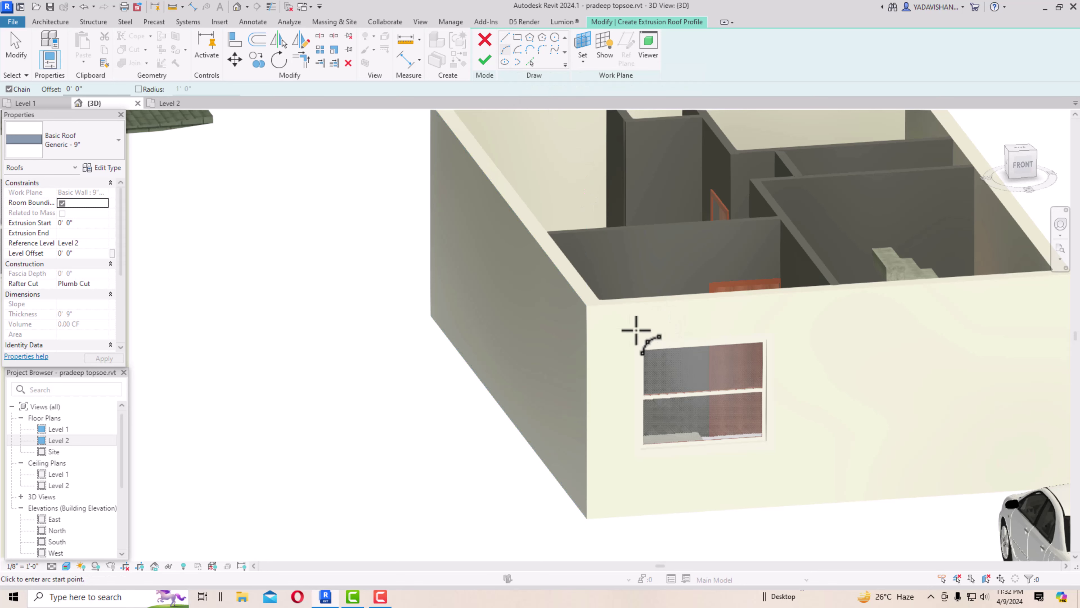
pyautogui.click(608, 349)
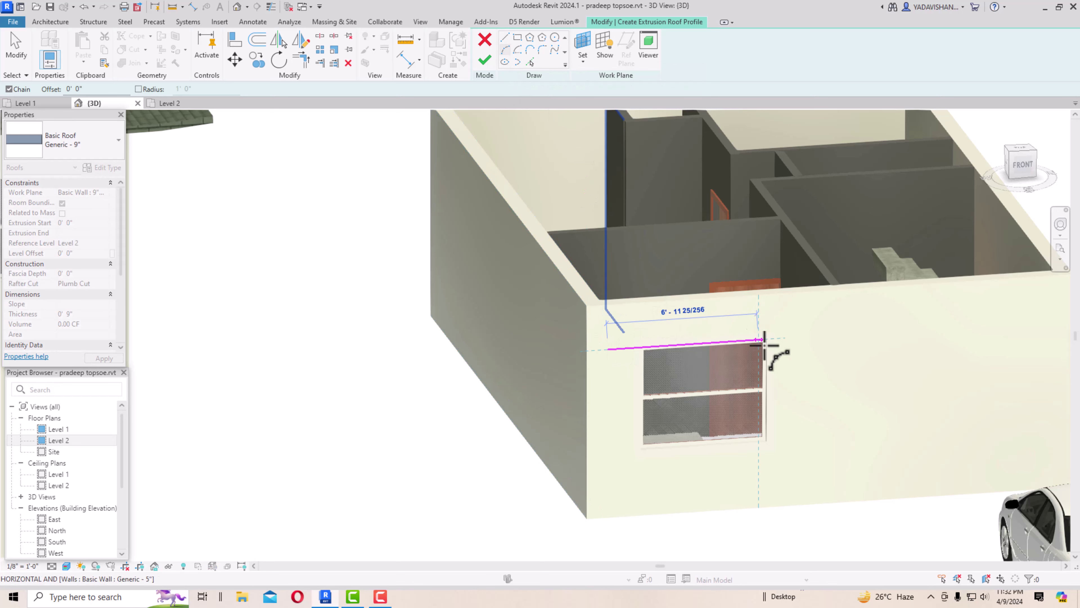
pyautogui.click(809, 336)
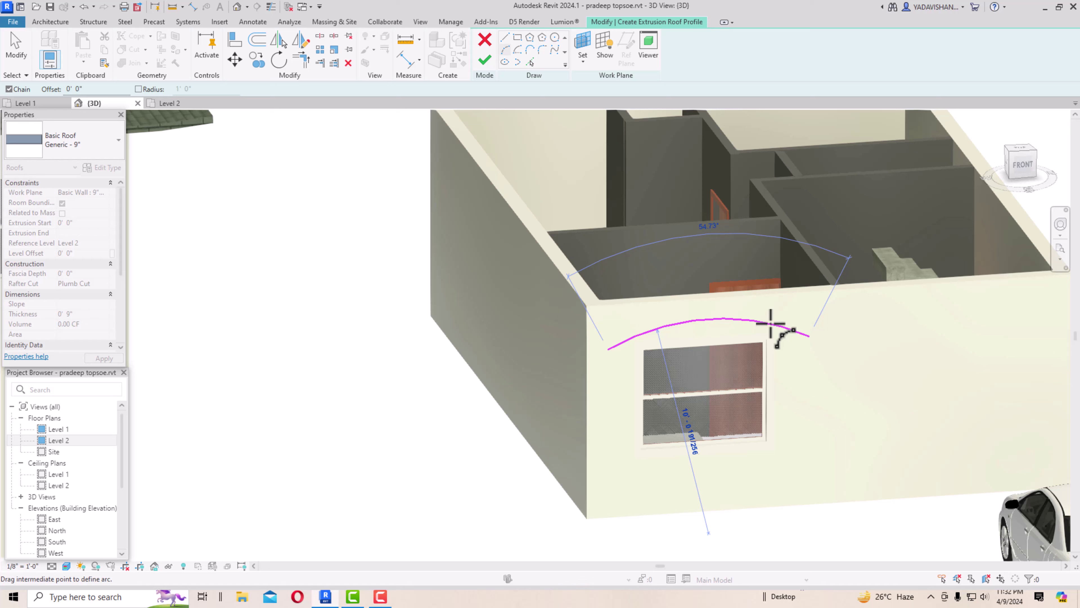
pyautogui.click(728, 314)
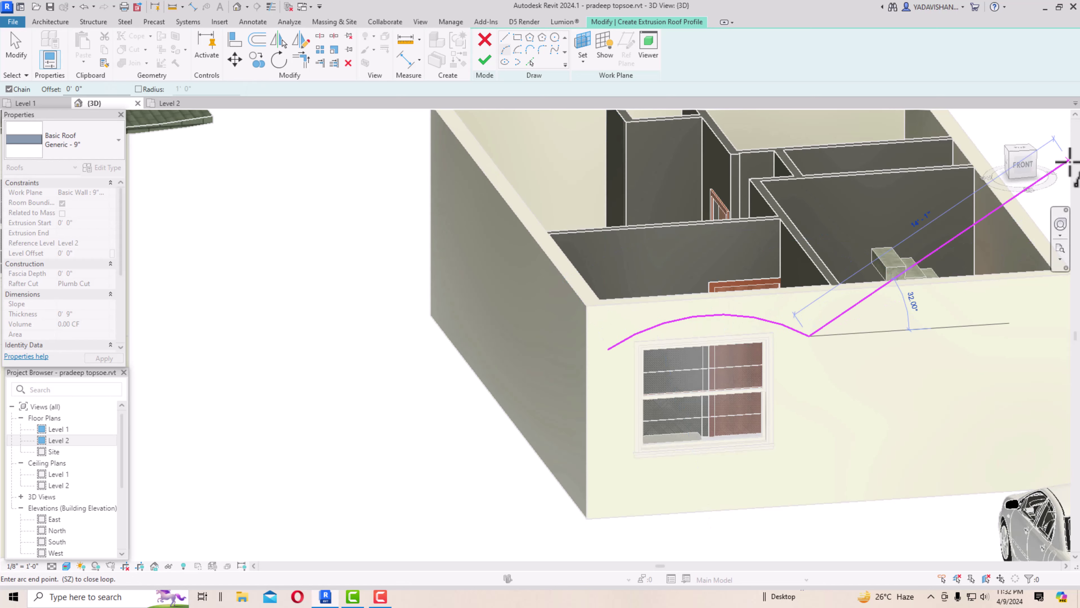
pyautogui.press('Escape')
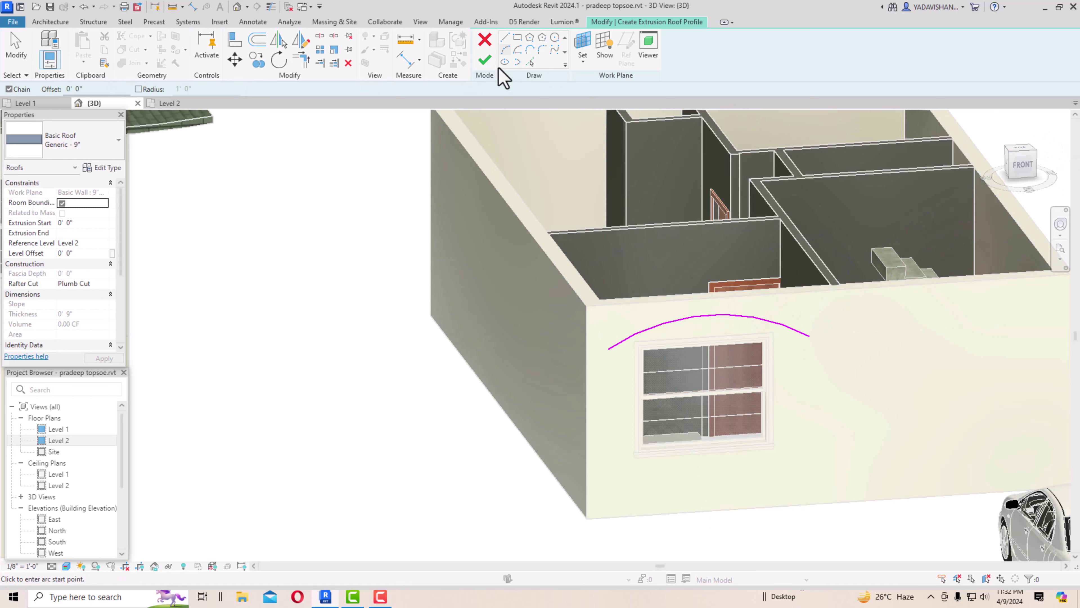
pyautogui.click(485, 60)
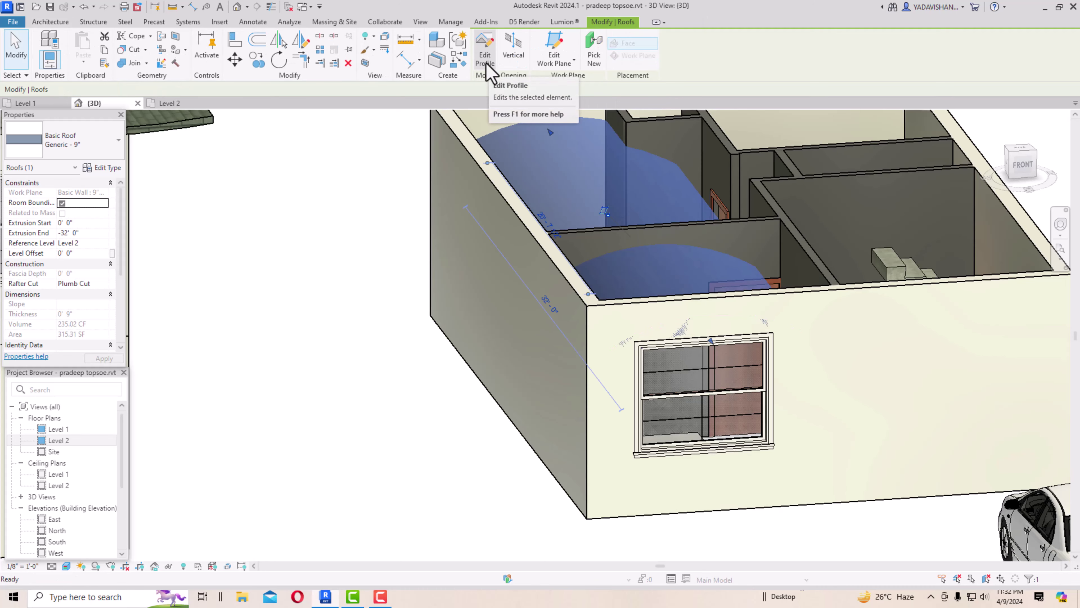
# Step: Set the arched roof's Extrusion Start to 3' 0" and Extrusion End to -0' 4" to form a canopy over the window
pyautogui.scroll(-3, 454, 361)
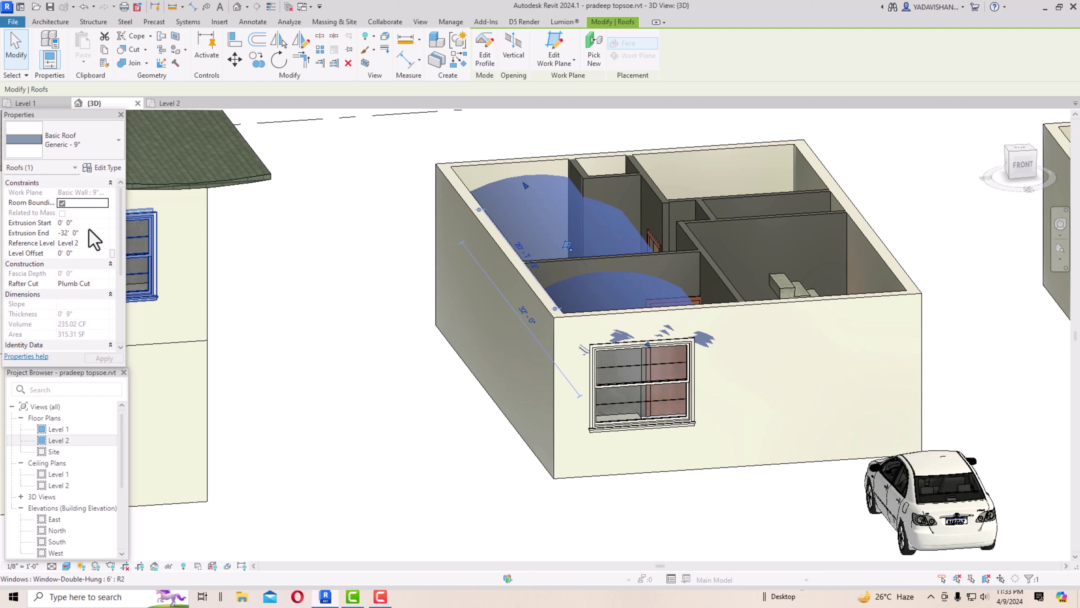
pyautogui.press('Tab')
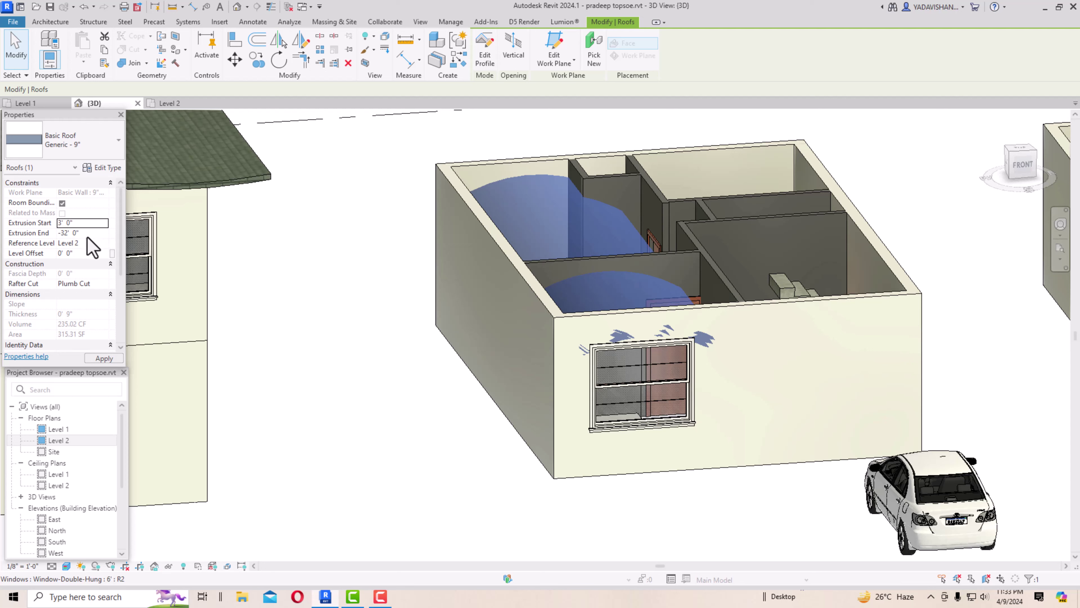
pyautogui.press('Tab')
pyautogui.write('-4')
pyautogui.click(104, 358)
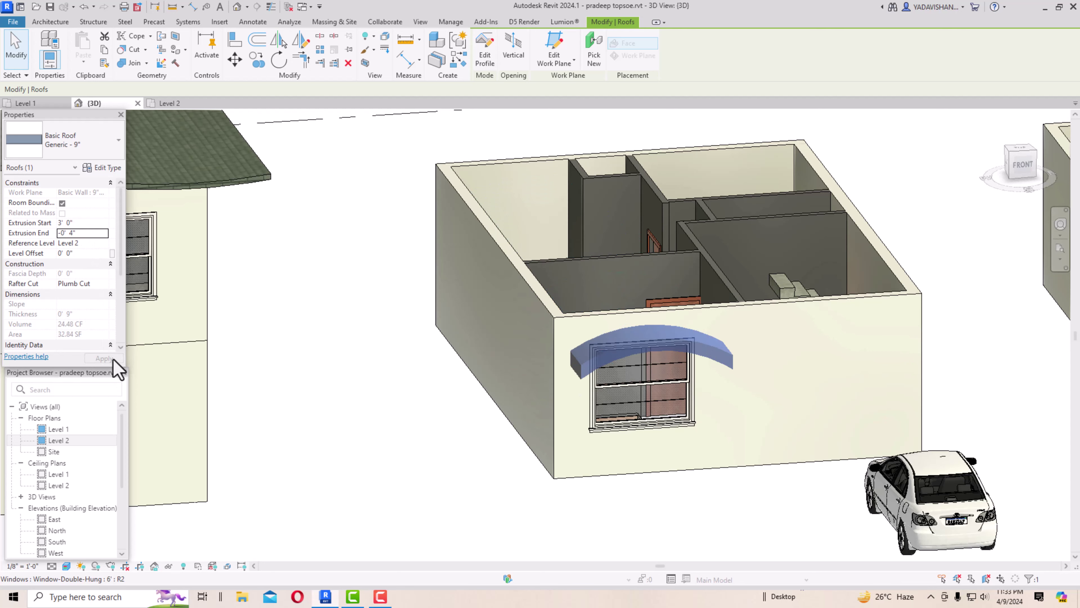
pyautogui.click(377, 313)
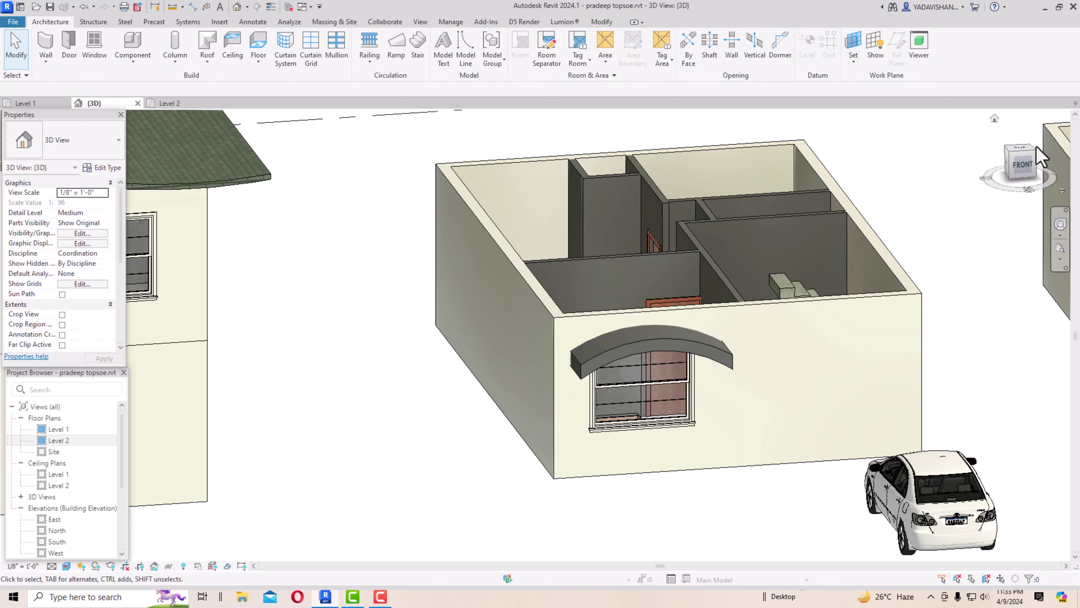
# Step: Examine the arched window canopy from the front-right side and compare it with the two-storey building's wavy roof
pyautogui.click(1022, 164)
pyautogui.moveTo(1018, 167); pyautogui.dragTo(880, 172)
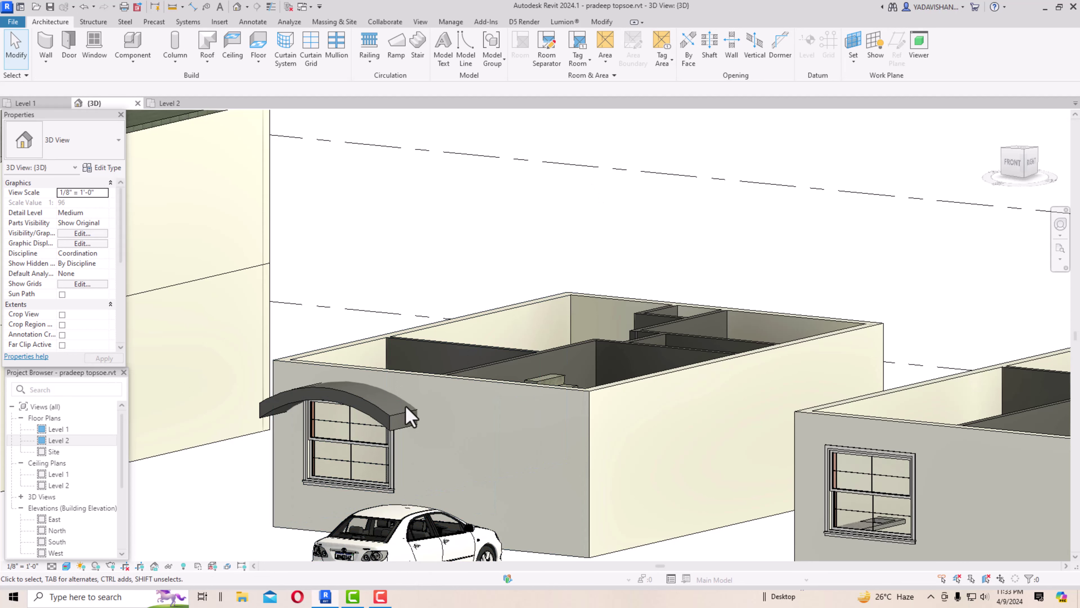
pyautogui.click(373, 409)
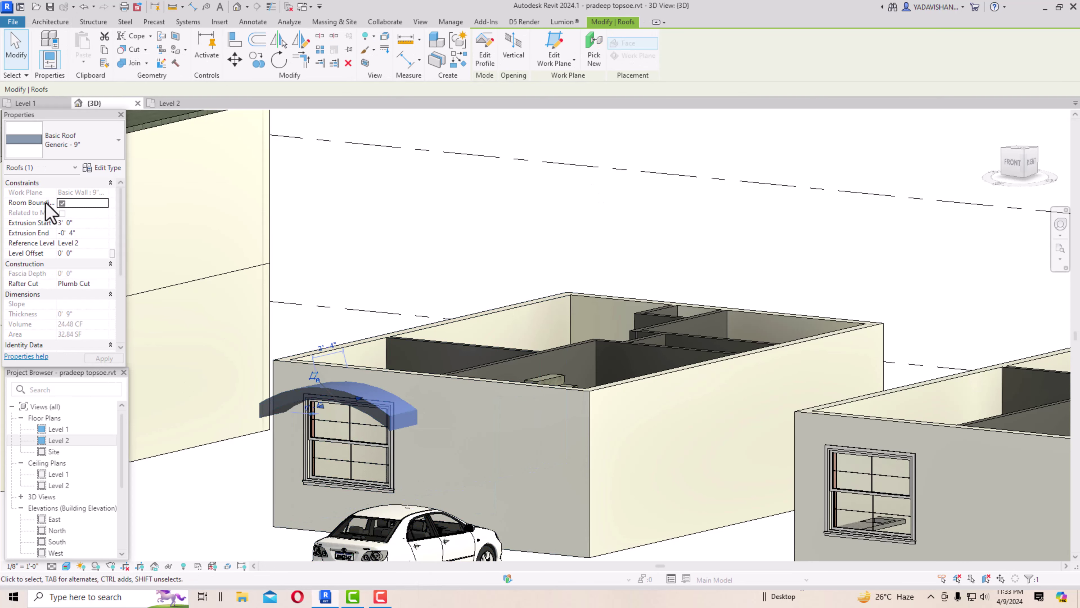
pyautogui.click(369, 294)
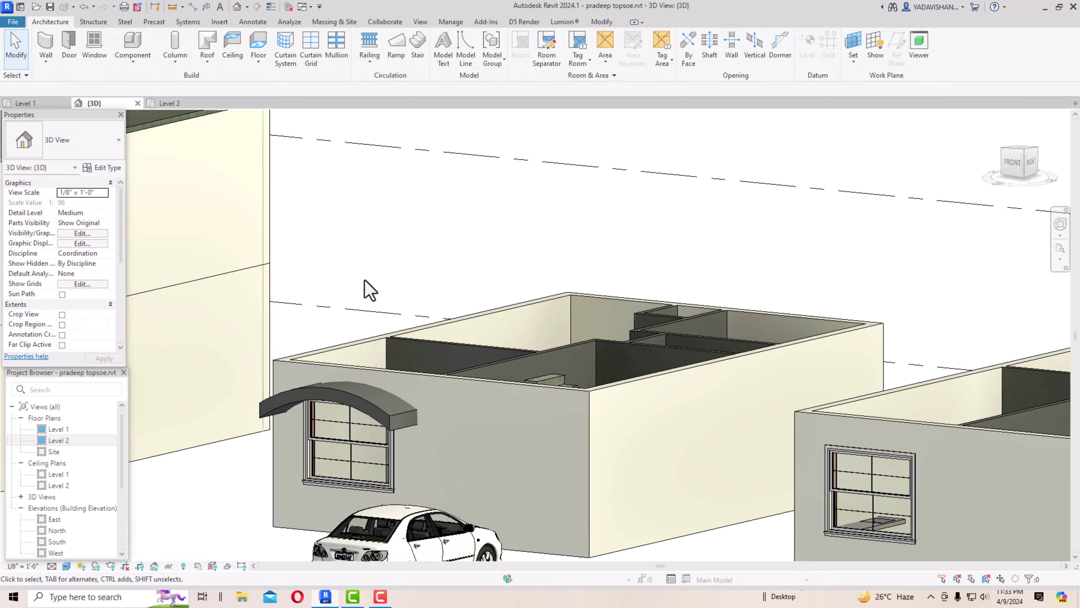
pyautogui.scroll(-3, 566, 331)
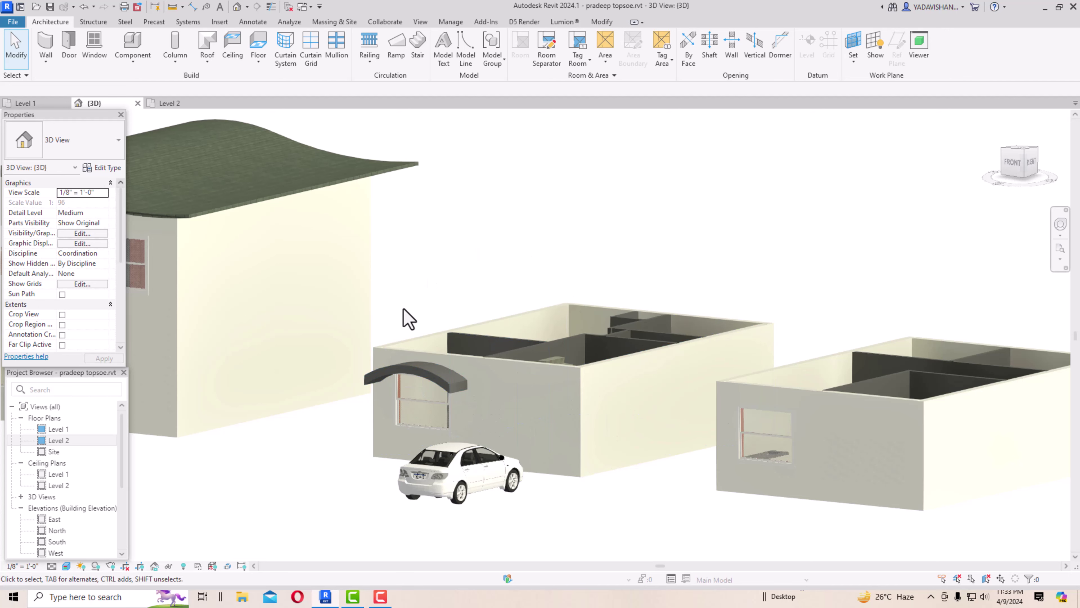
pyautogui.scroll(-5, 546, 426)
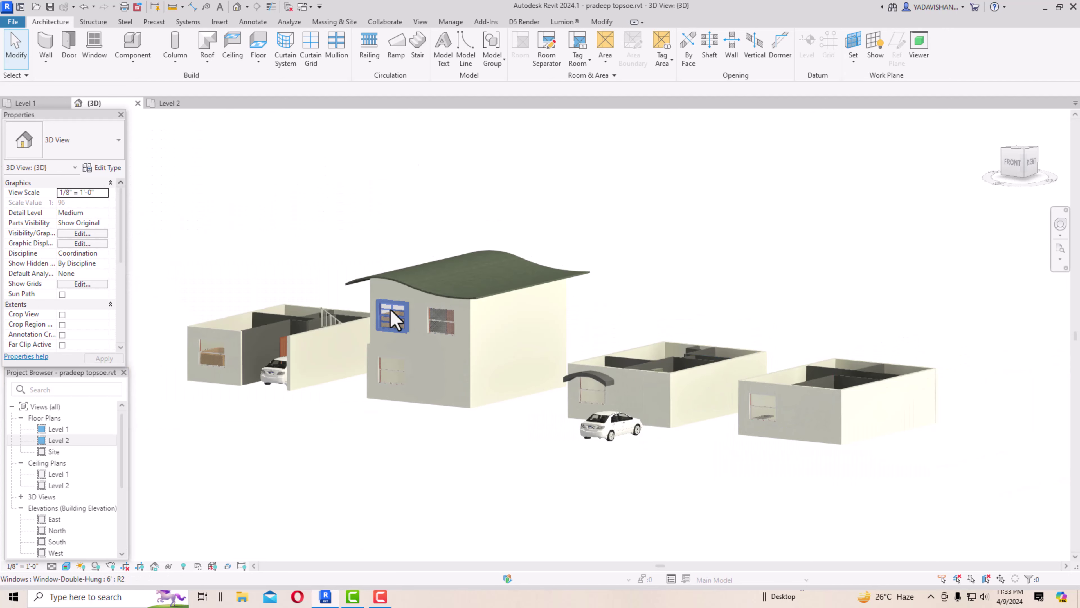
pyautogui.scroll(5, 401, 295)
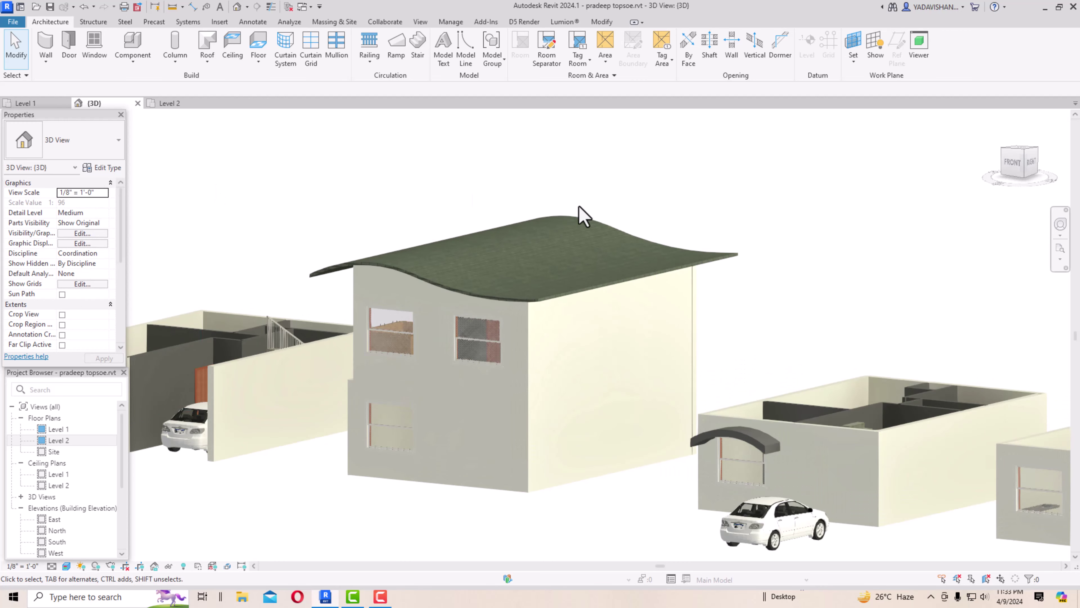